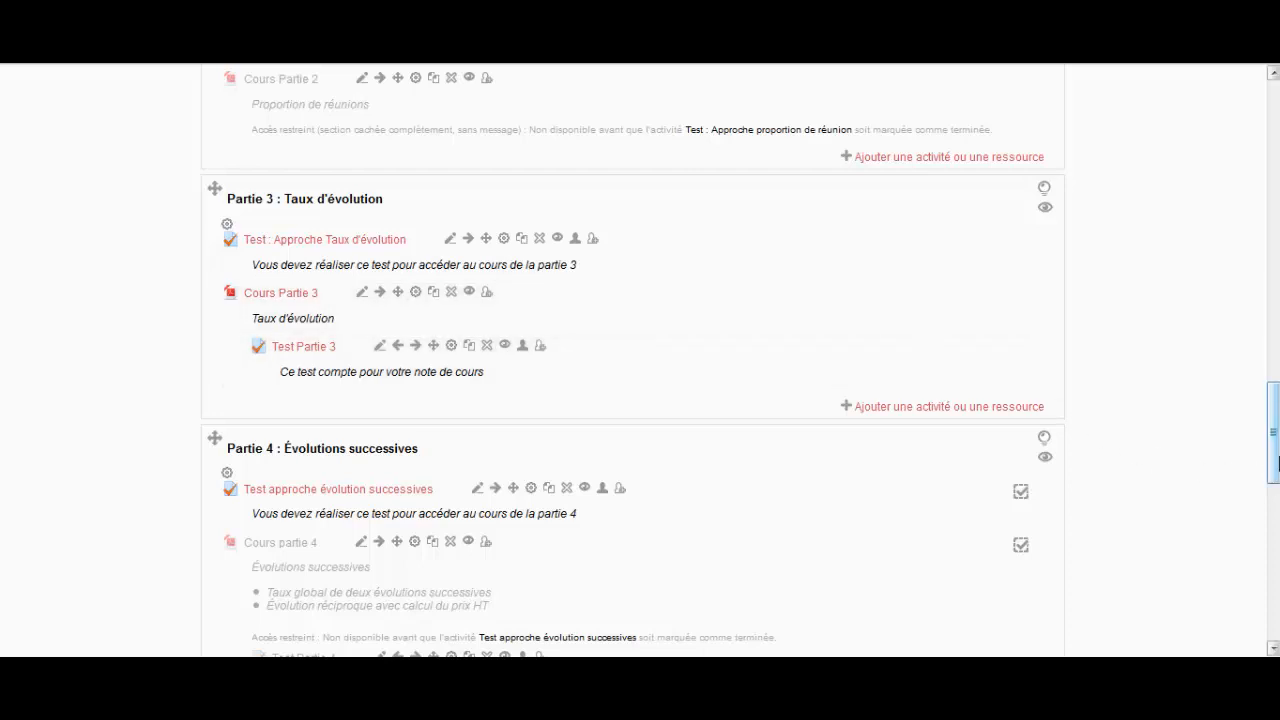
Set completion tracking for "Test : Approche Taux d'évolution" to "Afficher l'activité comme terminée dès que les conditions sont remplies" and save back to the course.
{"action": "left_click_drag", "start_coordinate": [1276, 468], "coordinate": [1276, 300]}
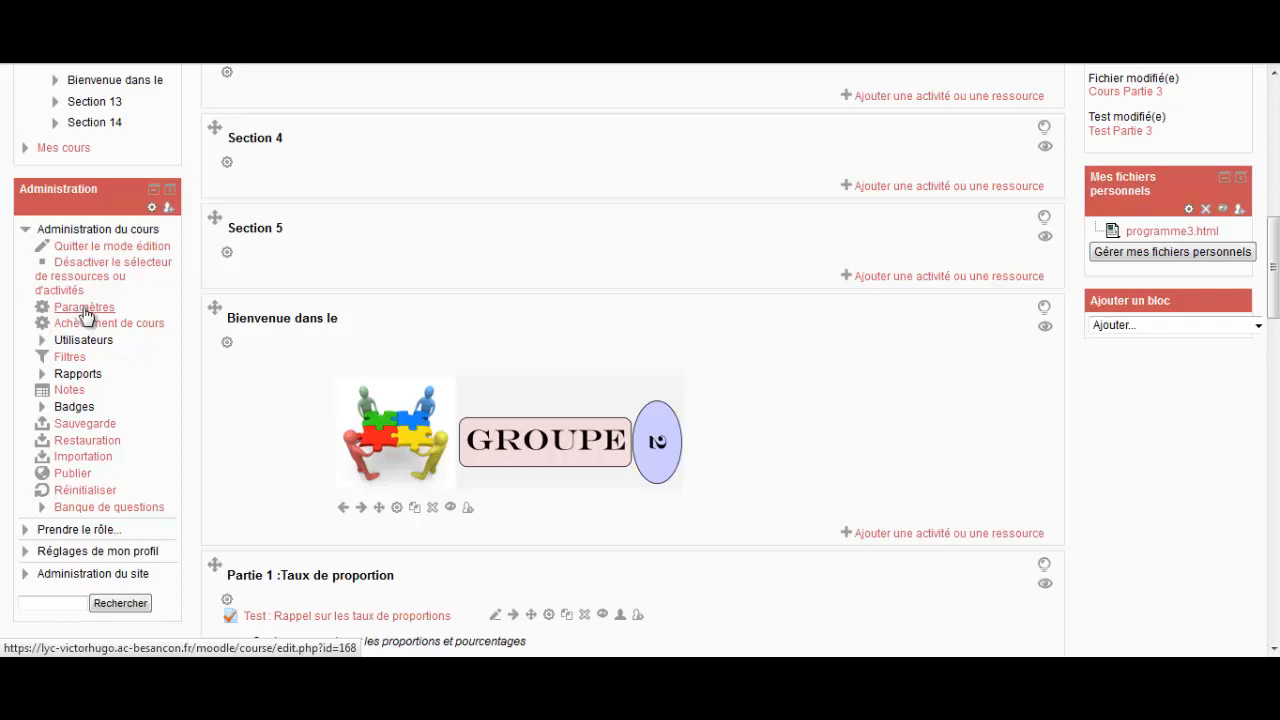
{"action": "left_click_drag", "start_coordinate": [1273, 273], "coordinate": [1276, 432]}
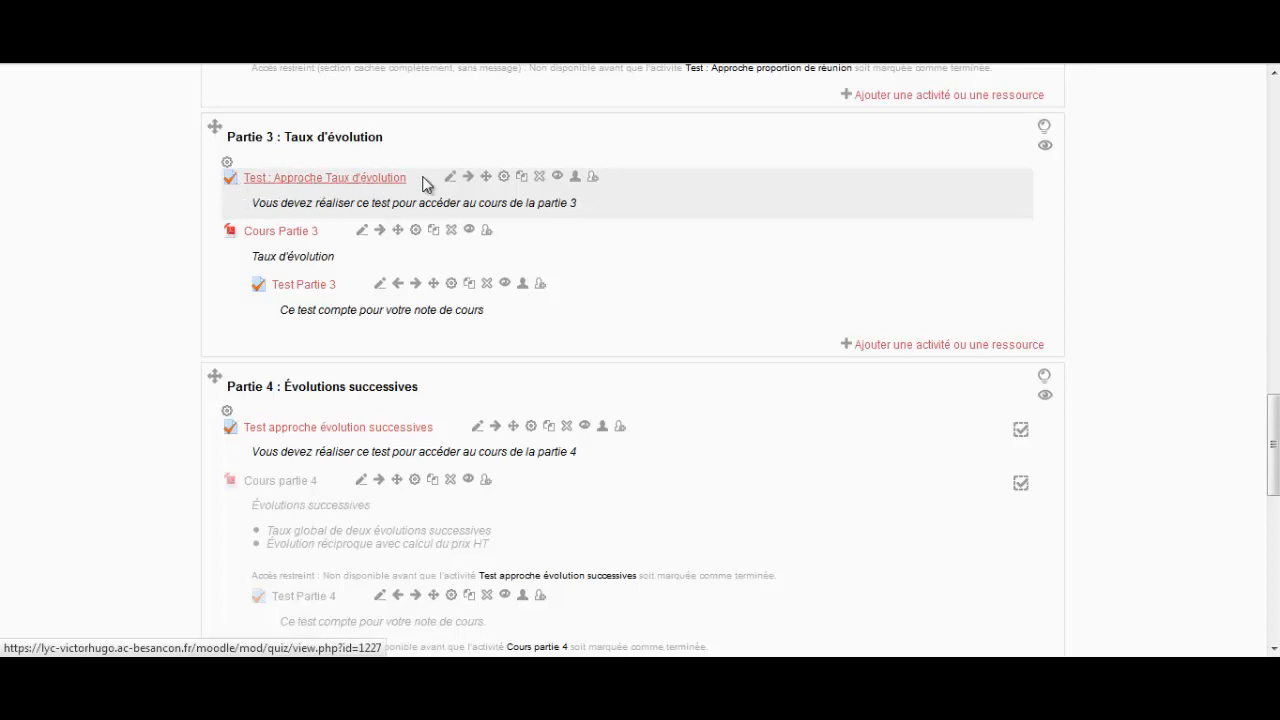
{"action": "left_click", "coordinate": [505, 180]}
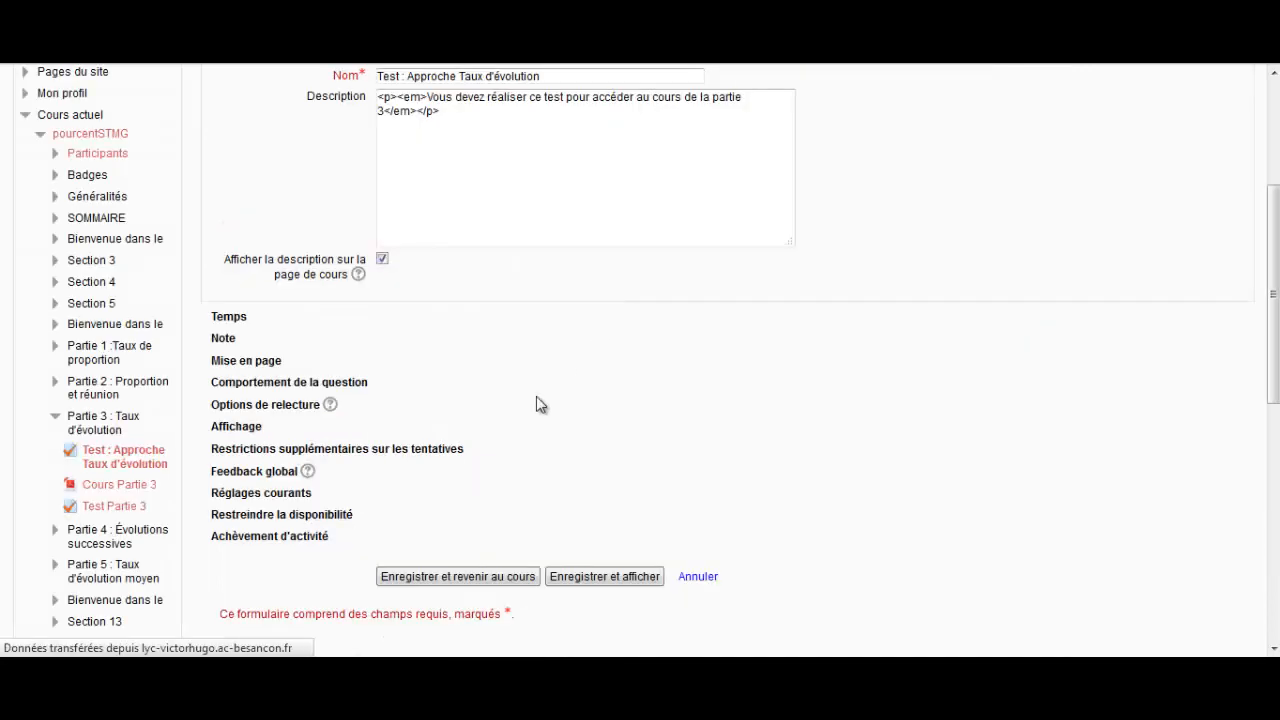
{"action": "scroll", "coordinate": [486, 457], "scroll_direction": "down", "scroll_amount": 5}
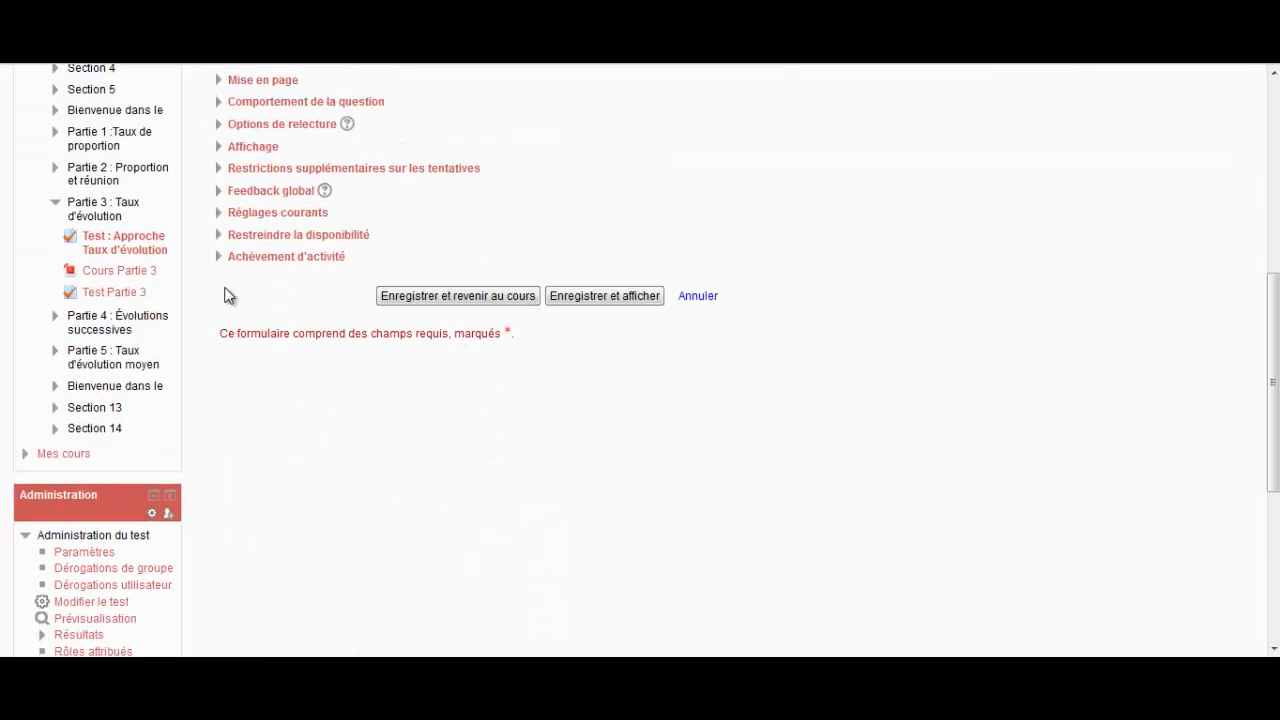
{"action": "left_click", "coordinate": [229, 260]}
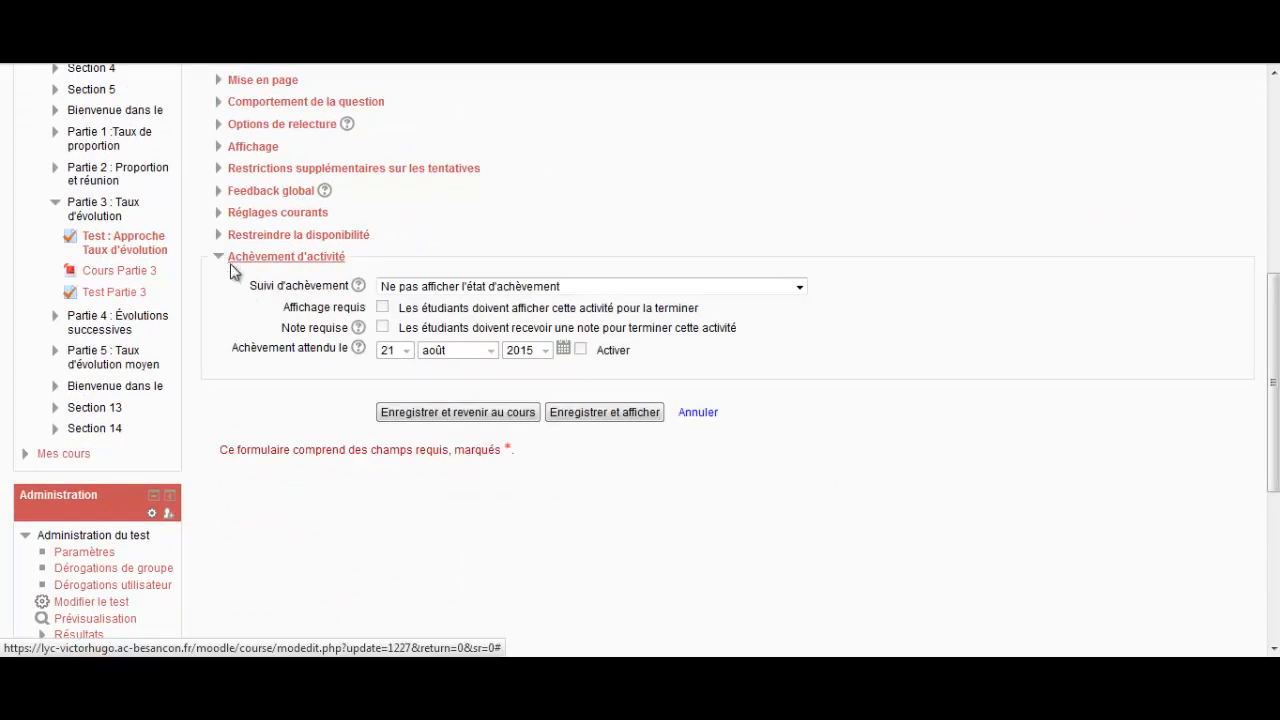
{"action": "left_click", "coordinate": [692, 289]}
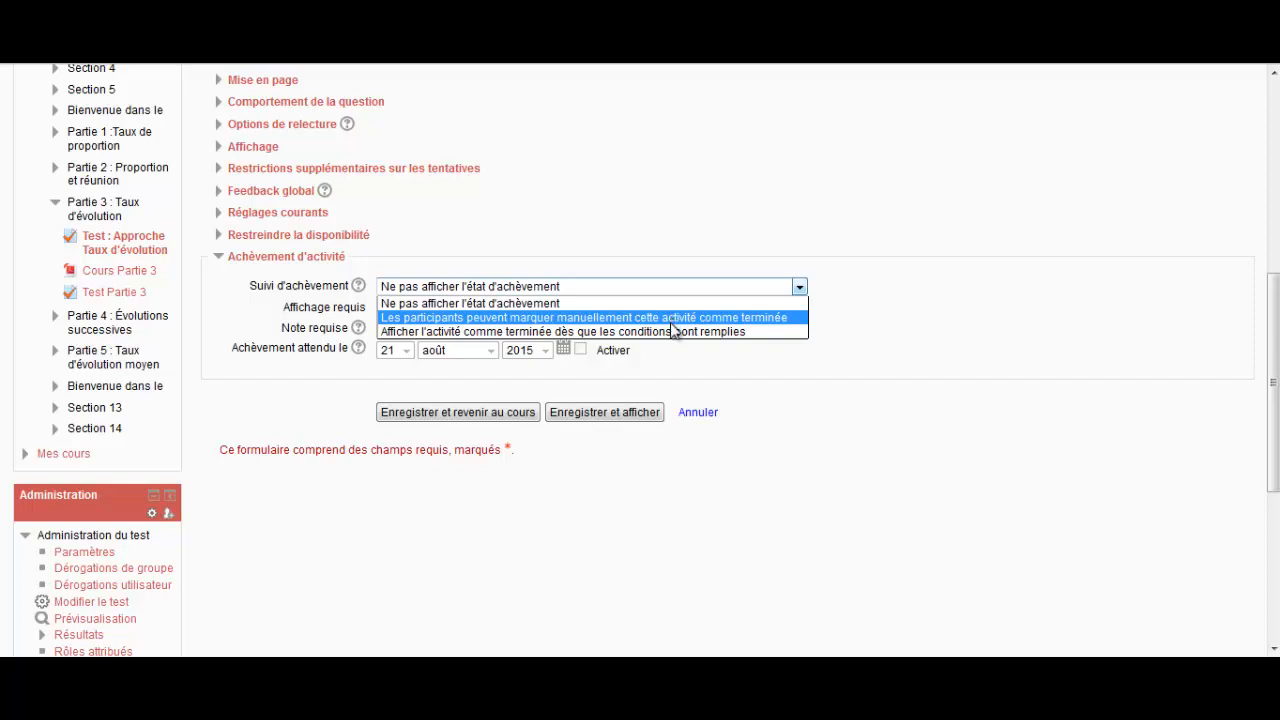
{"action": "left_click", "coordinate": [672, 322]}
{"action": "left_click", "coordinate": [748, 288]}
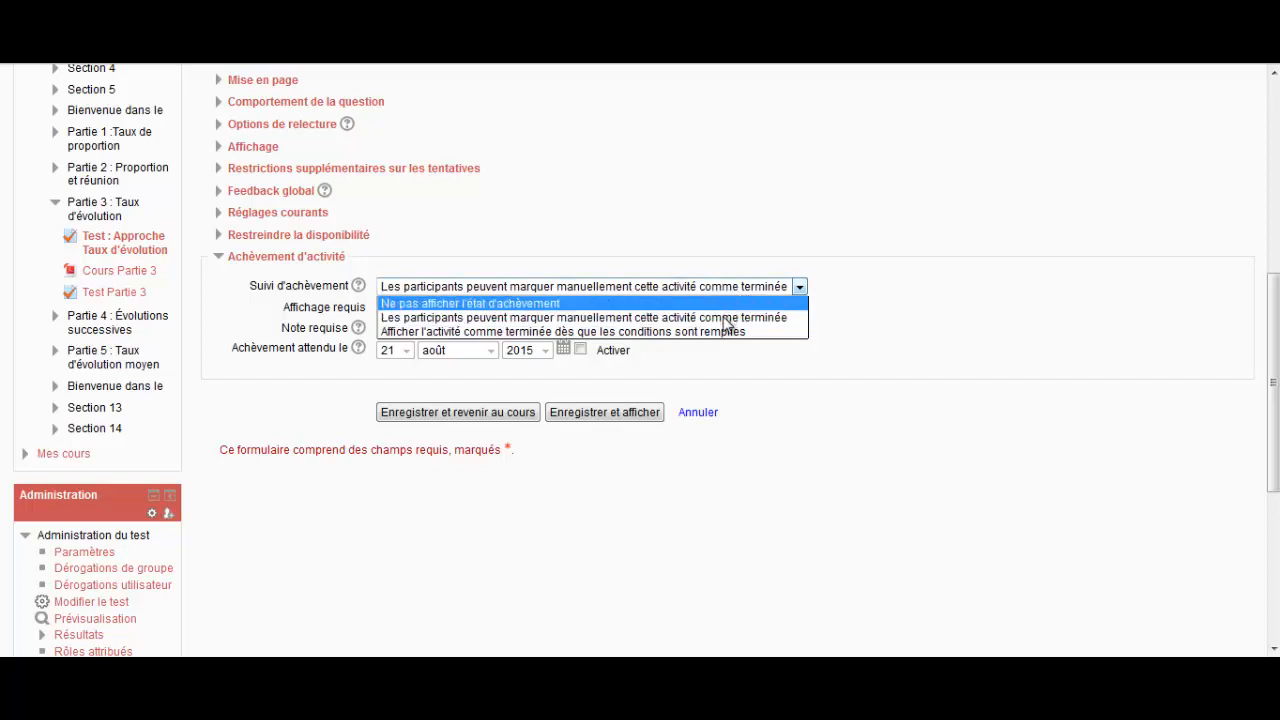
{"action": "left_click", "coordinate": [725, 333]}
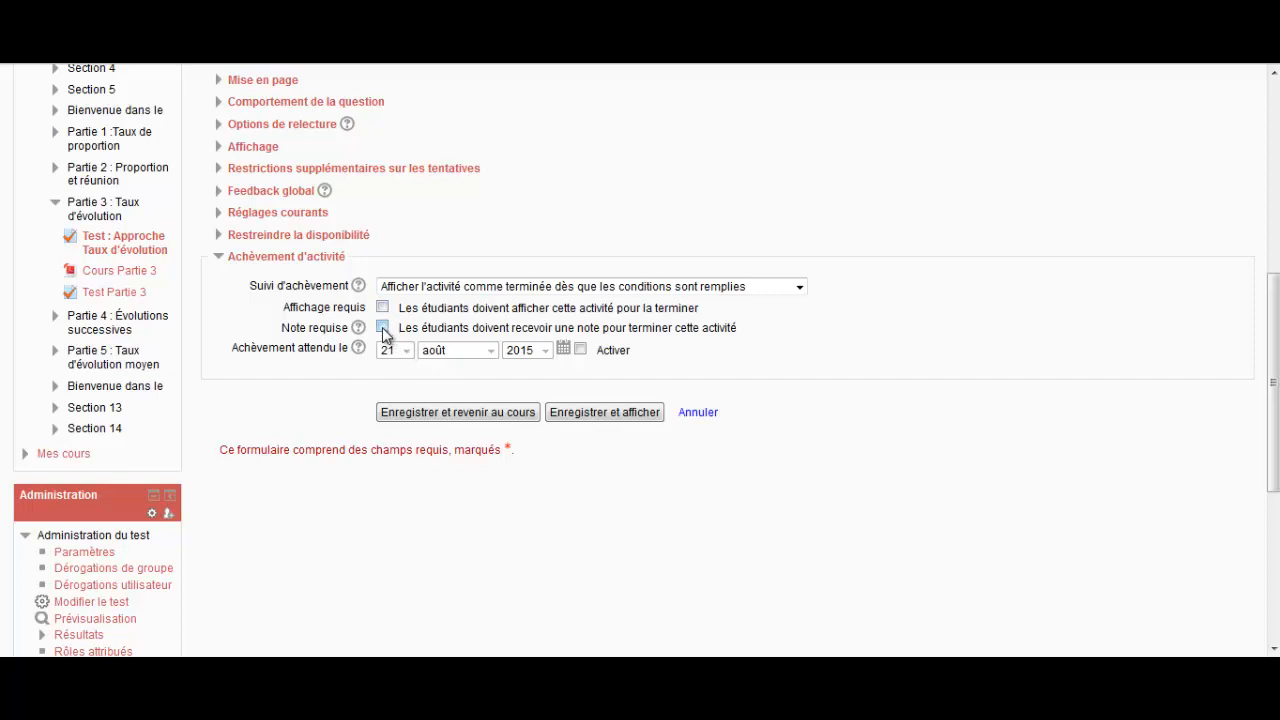
{"action": "left_click", "coordinate": [500, 414]}
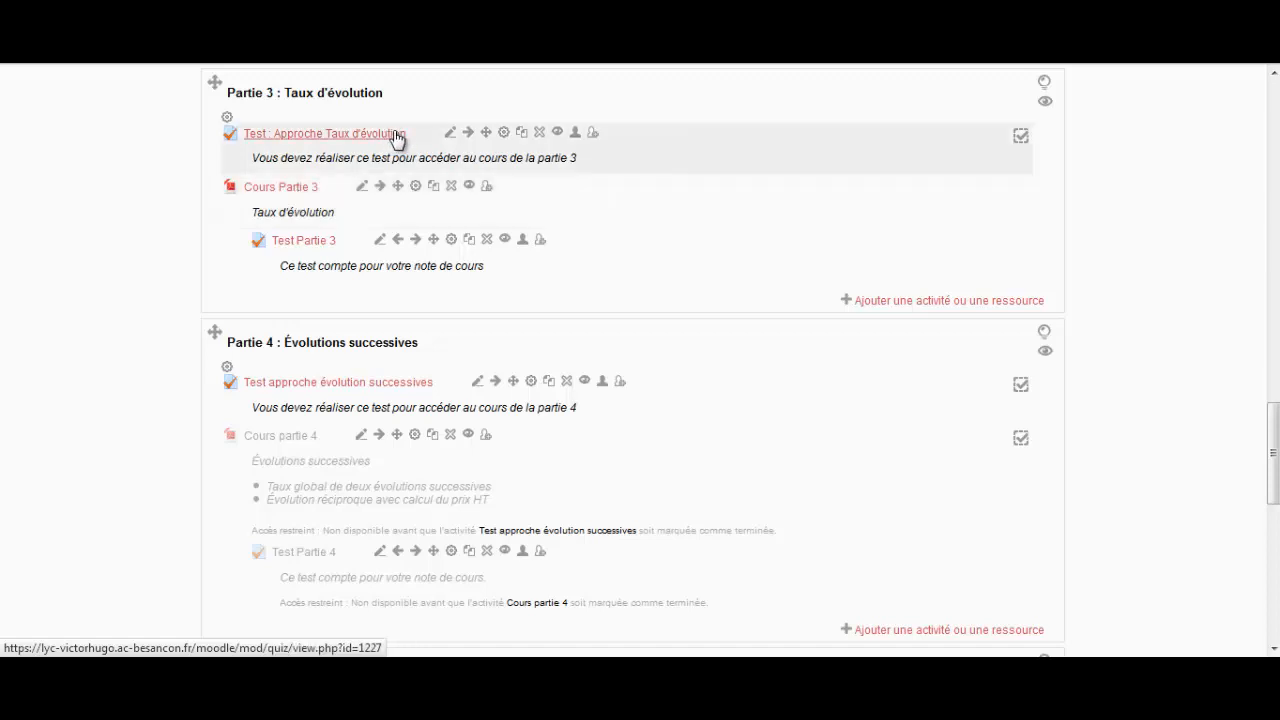
Restrict access to "Cours Partie 3" with the activity condition "Test : Approche Taux d'évolution" "doit être marqué comme terminé", and save.
{"action": "left_click", "coordinate": [415, 186]}
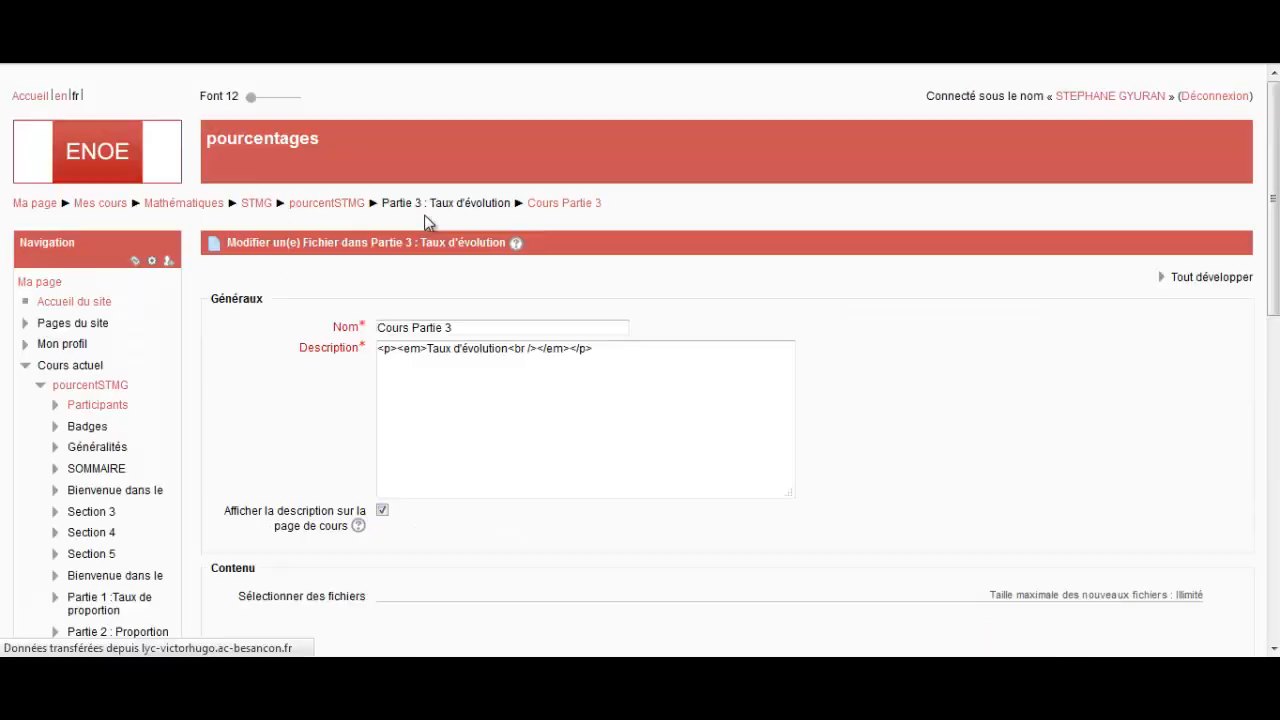
{"action": "scroll", "coordinate": [433, 230], "scroll_direction": "down", "scroll_amount": 4}
{"action": "scroll", "coordinate": [432, 229], "scroll_direction": "down", "scroll_amount": 4}
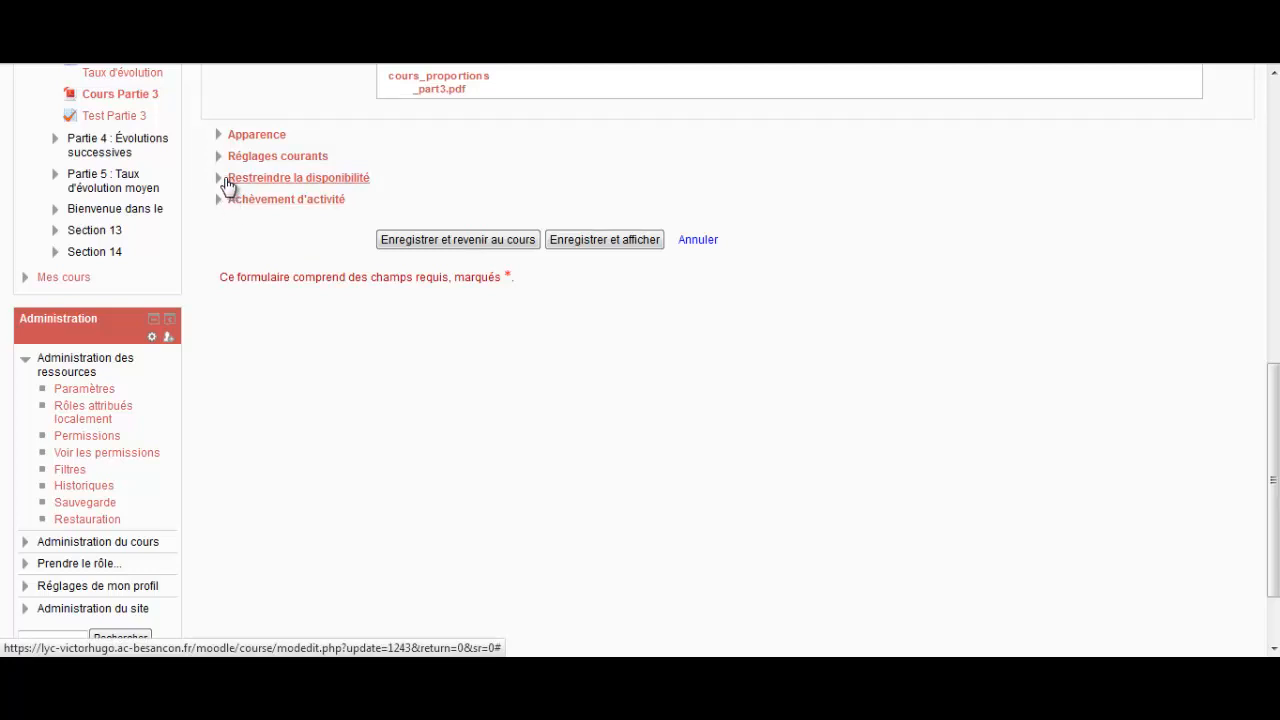
{"action": "left_click", "coordinate": [228, 182]}
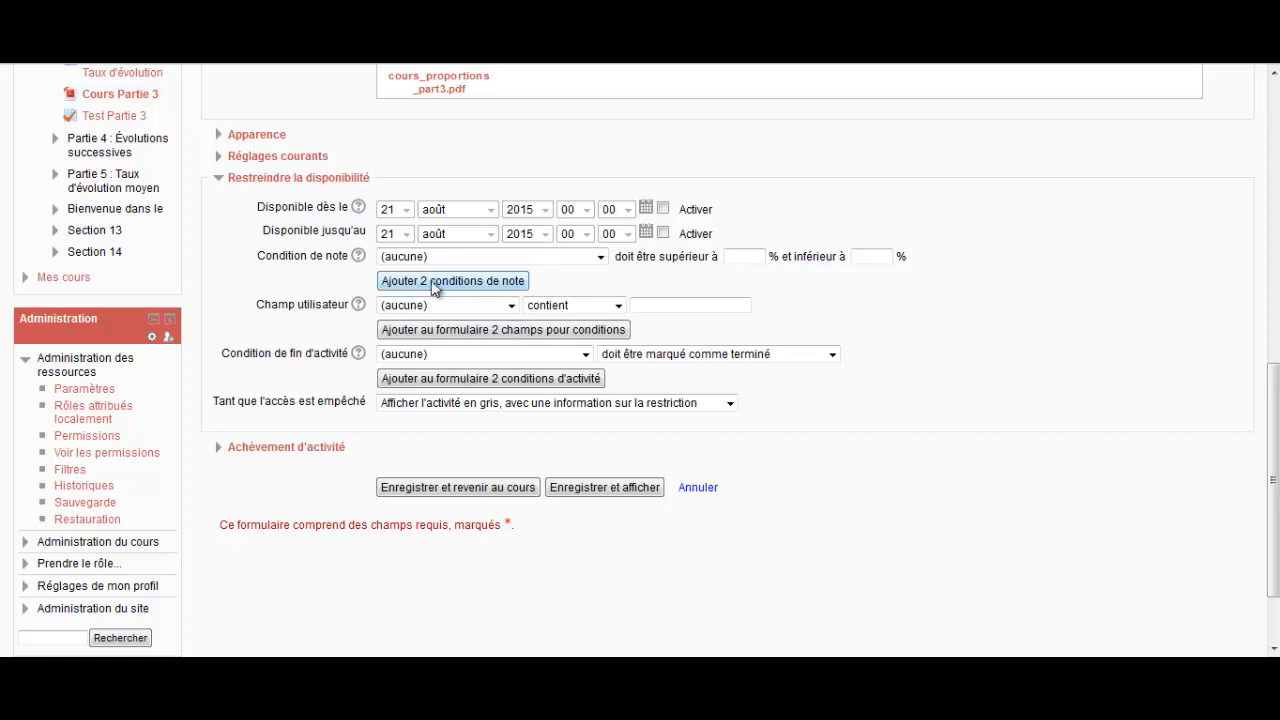
{"action": "left_click", "coordinate": [586, 356]}
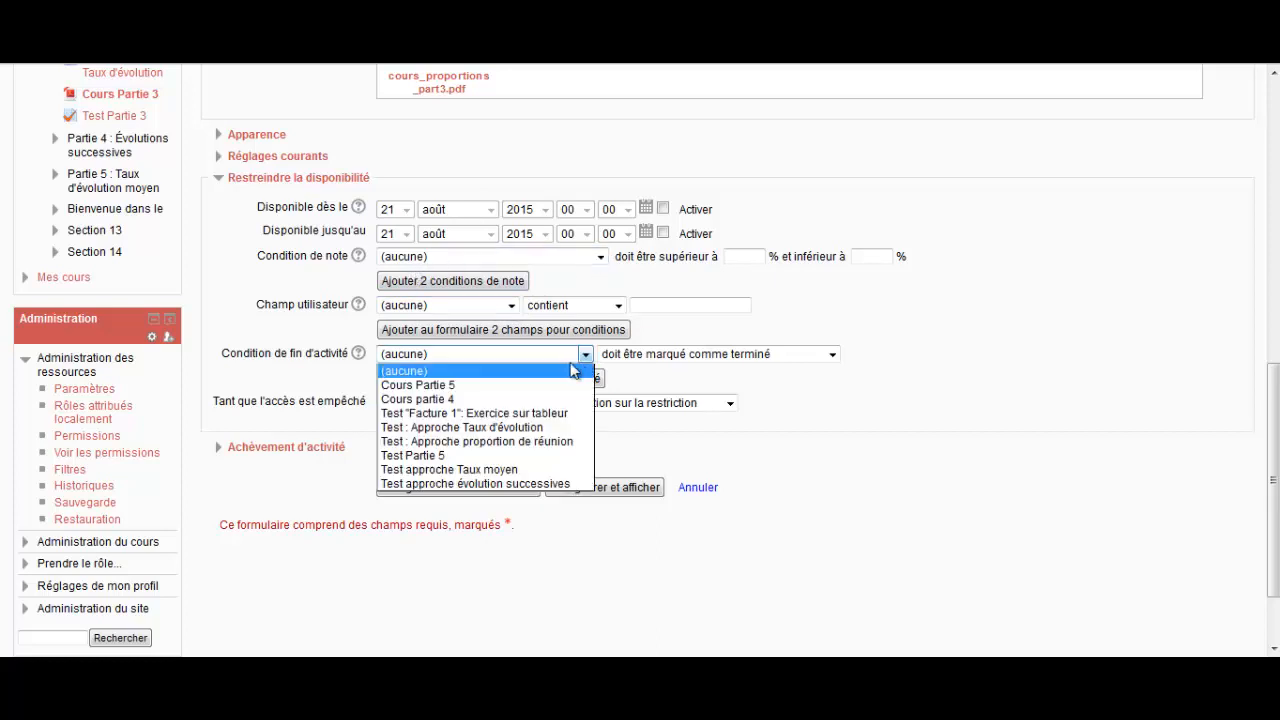
{"action": "left_click", "coordinate": [530, 432]}
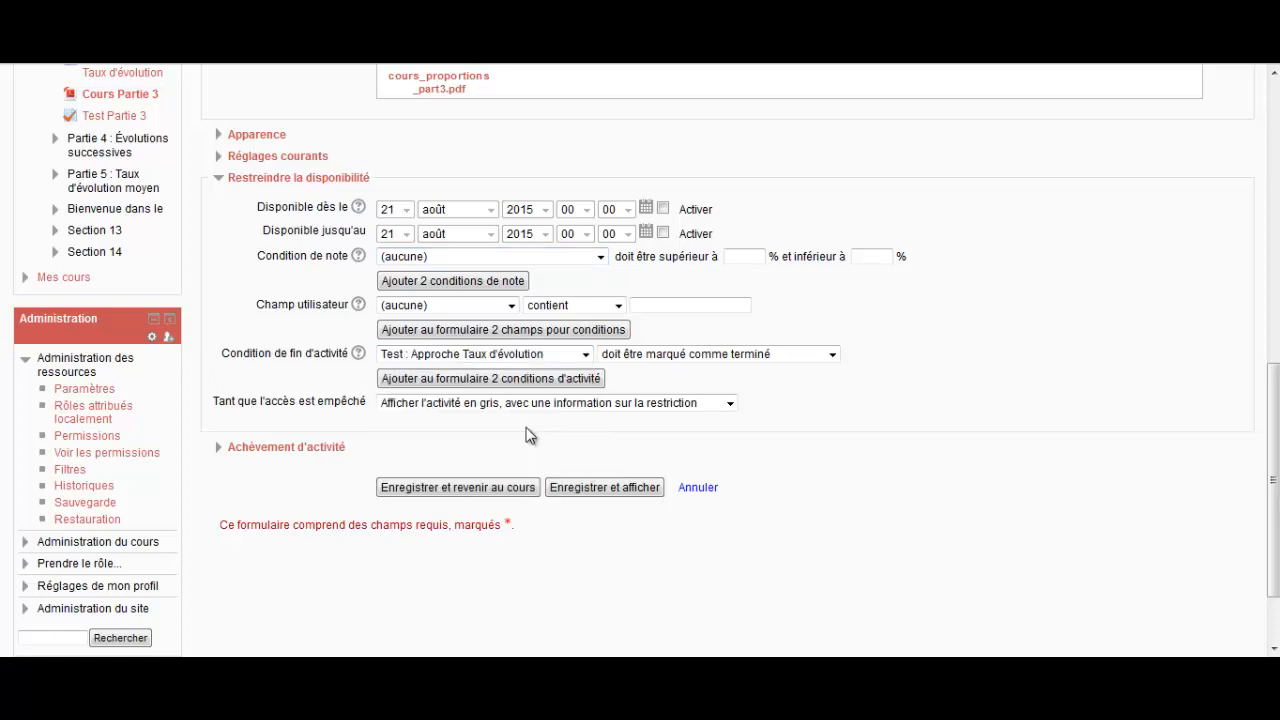
{"action": "left_click", "coordinate": [797, 358]}
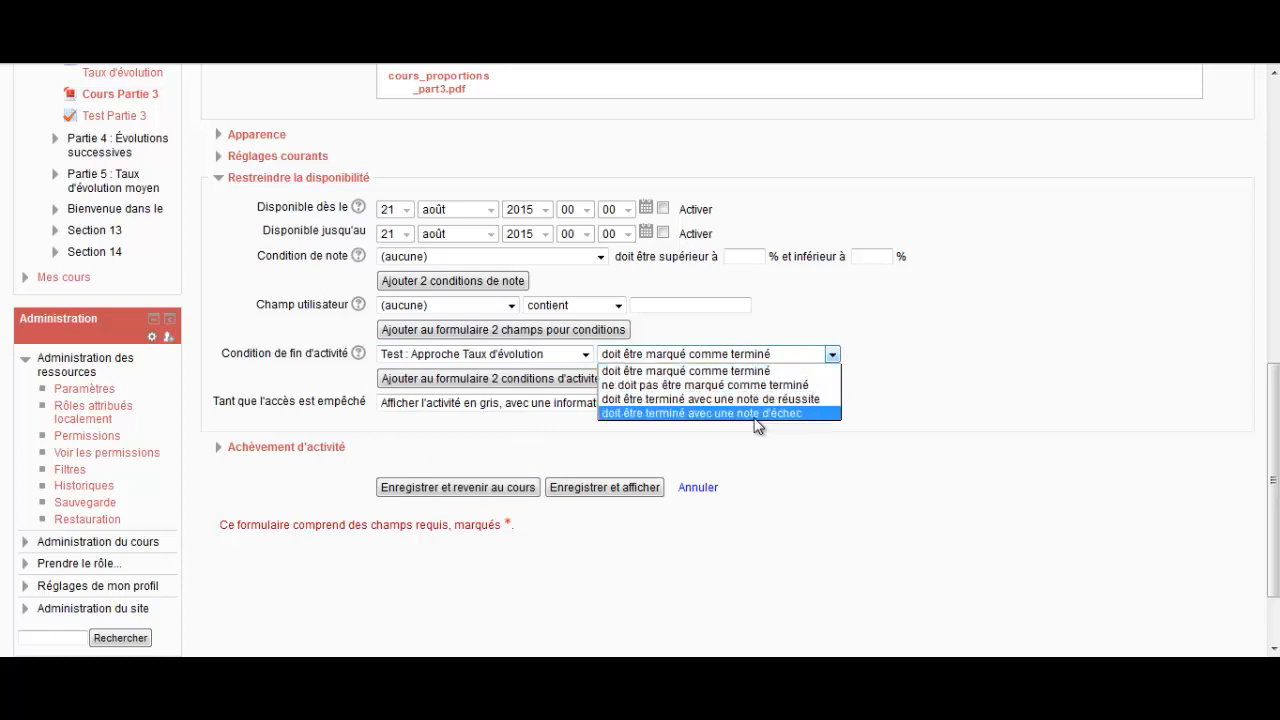
{"action": "left_click", "coordinate": [922, 350]}
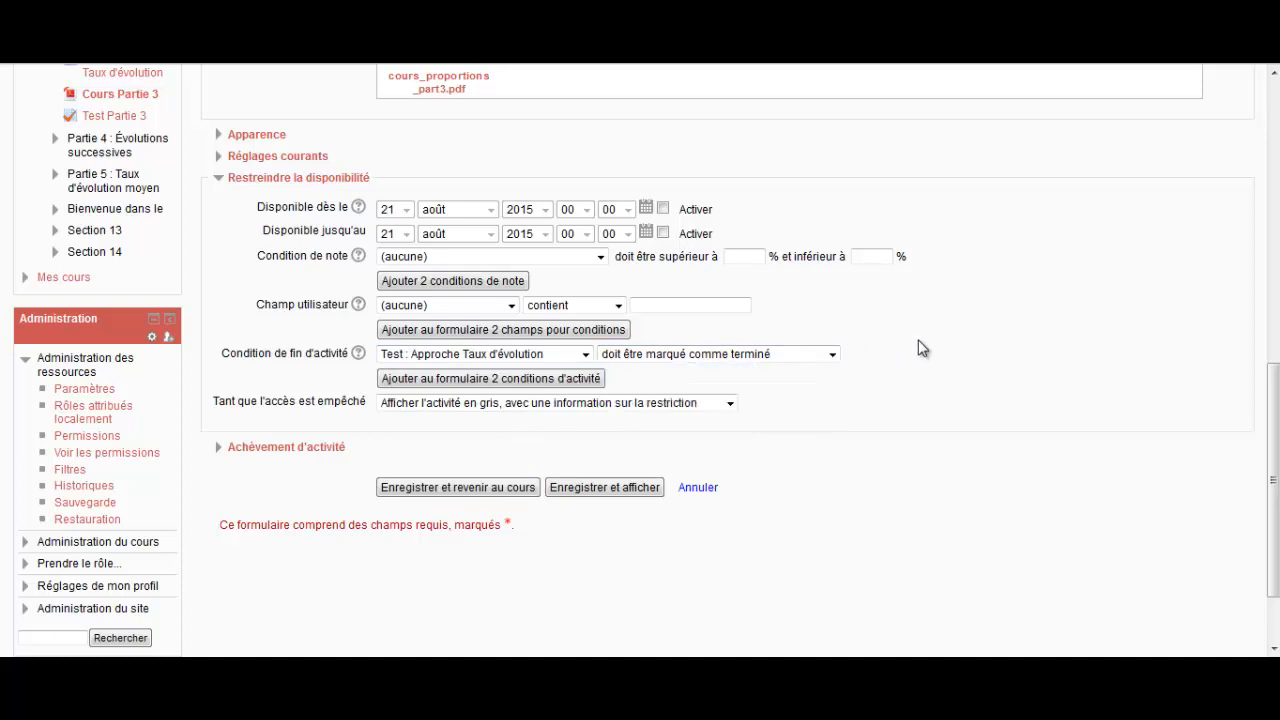
{"action": "left_click", "coordinate": [476, 497]}
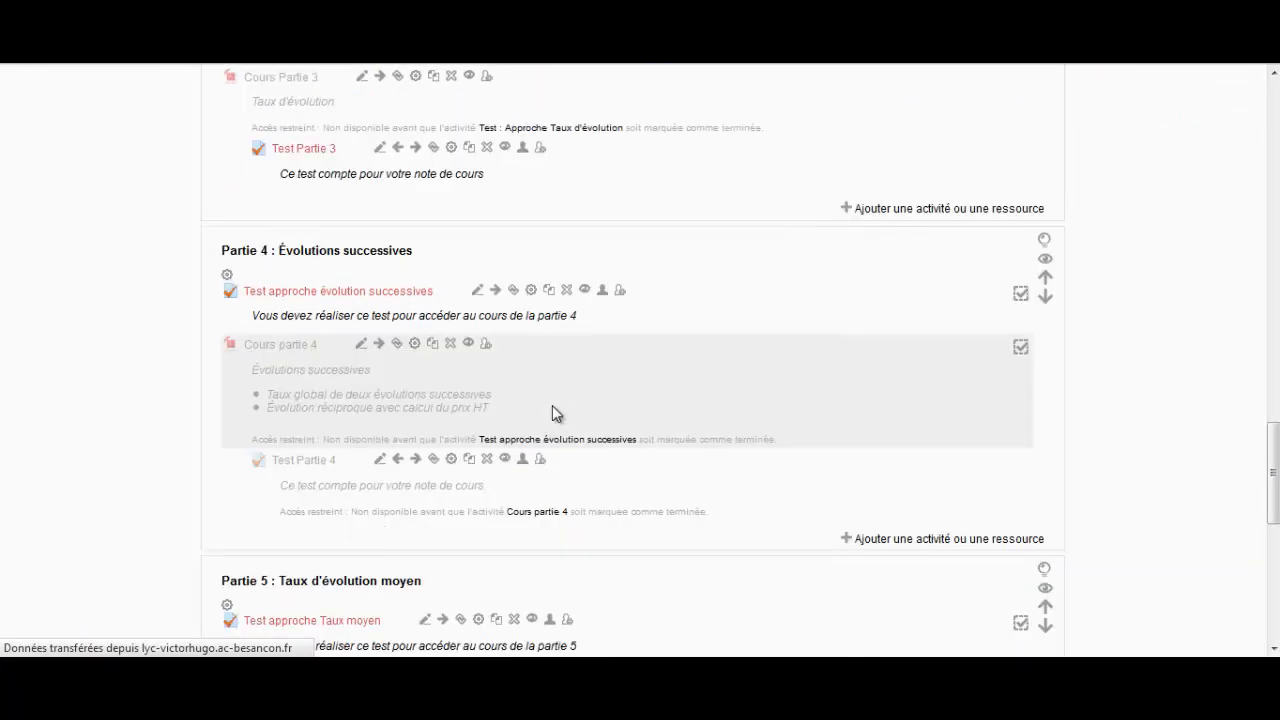
Set "Cours Partie 3" to "Cacher complètement l'activité dans le cours et le carnet de notes" while access is prevented, and save back to the course.
{"action": "scroll", "coordinate": [470, 385], "scroll_direction": "up", "scroll_amount": 3}
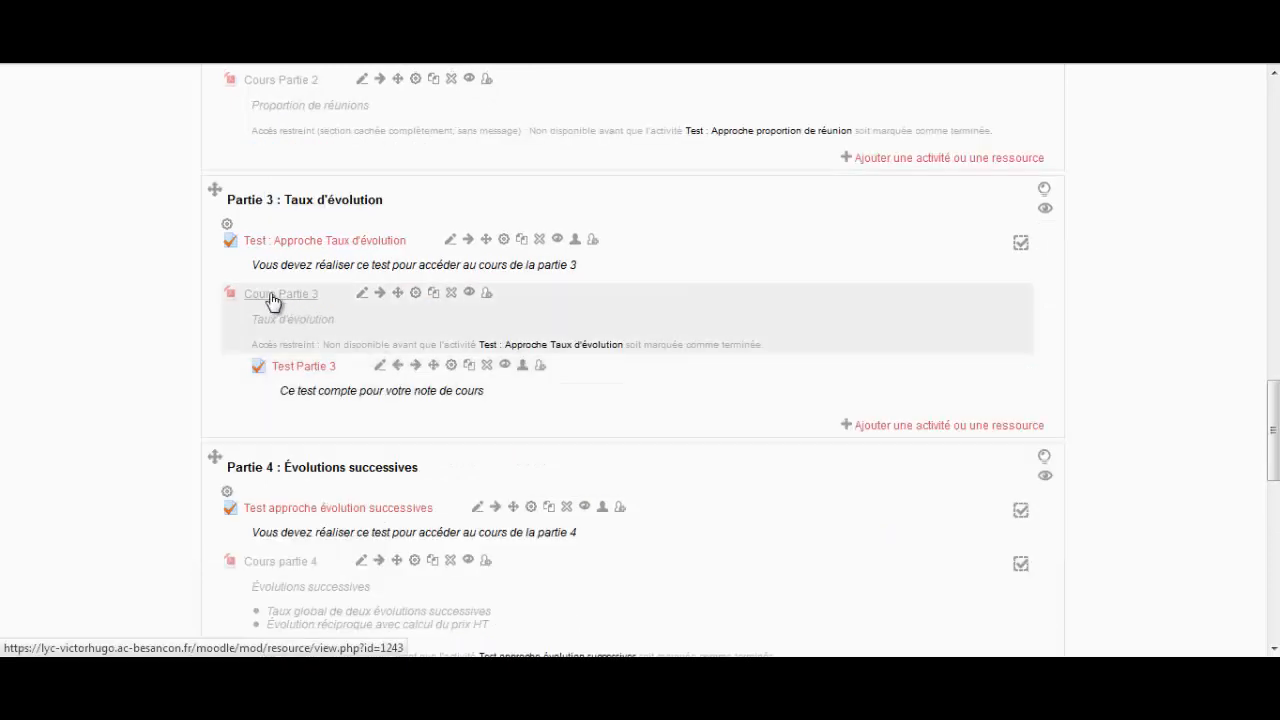
{"action": "left_click", "coordinate": [416, 300]}
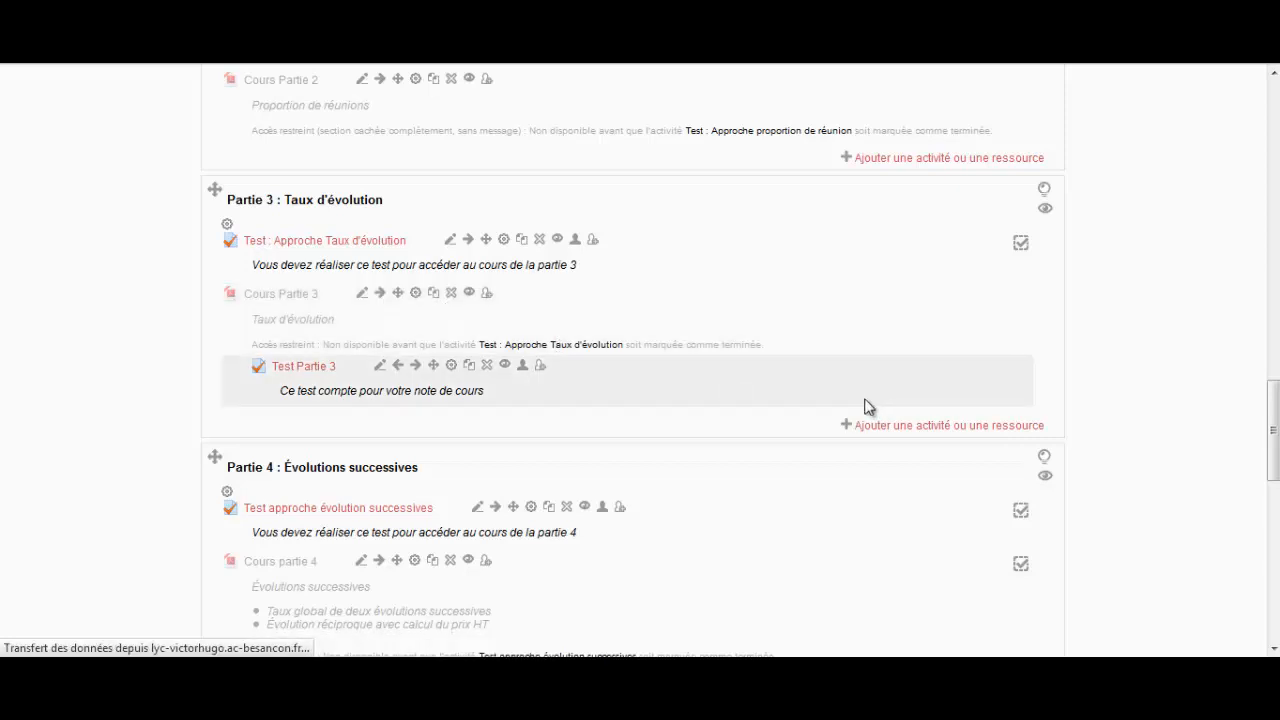
{"action": "scroll", "coordinate": [851, 380], "scroll_direction": "down", "scroll_amount": 7}
{"action": "scroll", "coordinate": [352, 298], "scroll_direction": "up", "scroll_amount": 2}
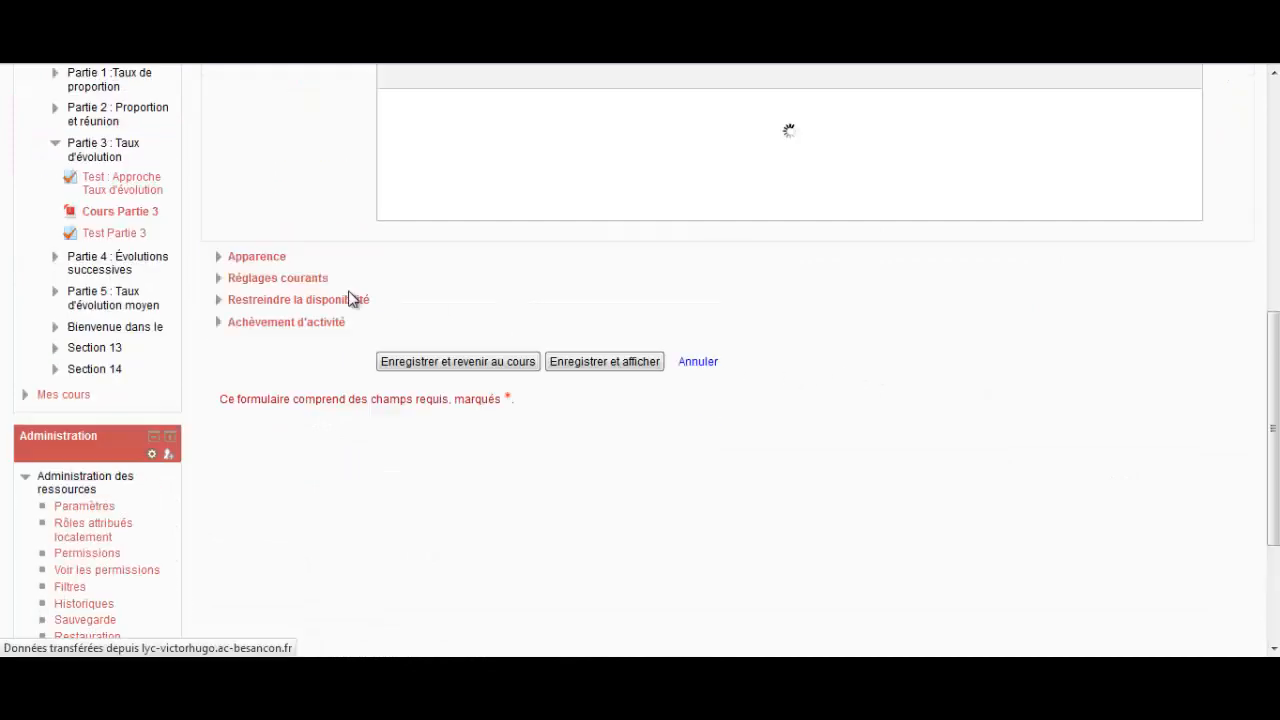
{"action": "left_click", "coordinate": [222, 302]}
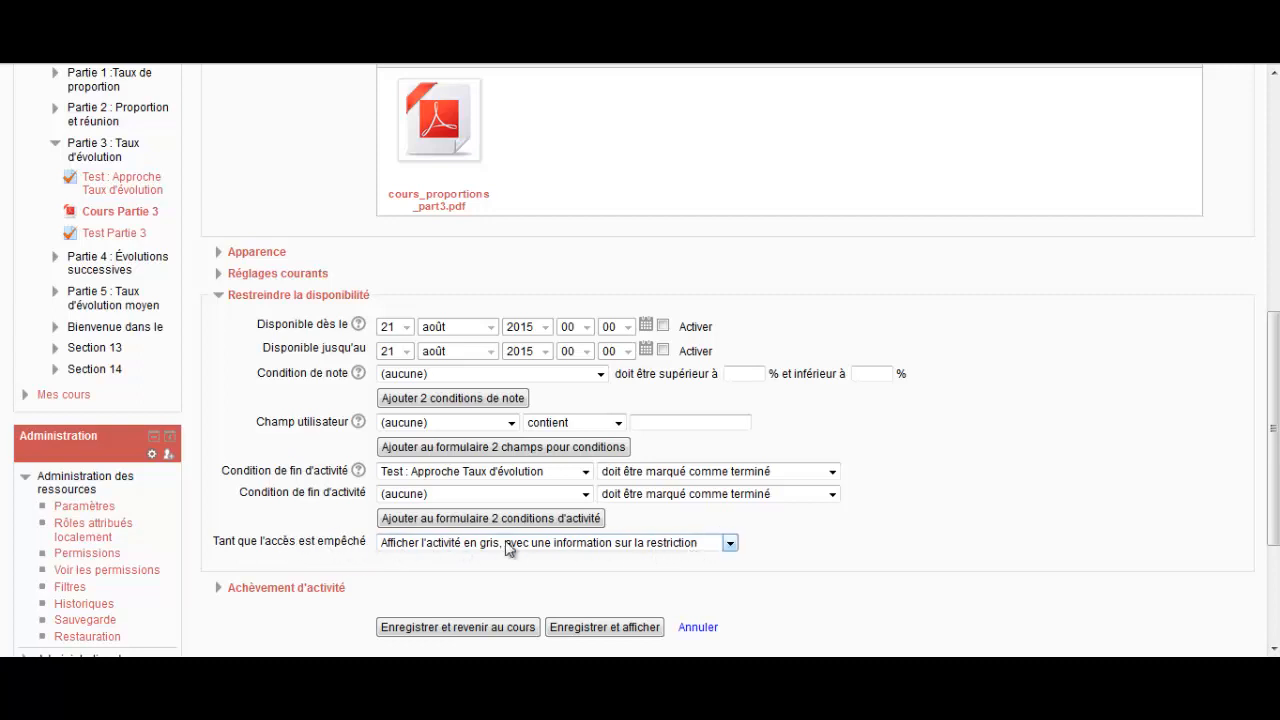
{"action": "left_click", "coordinate": [609, 545]}
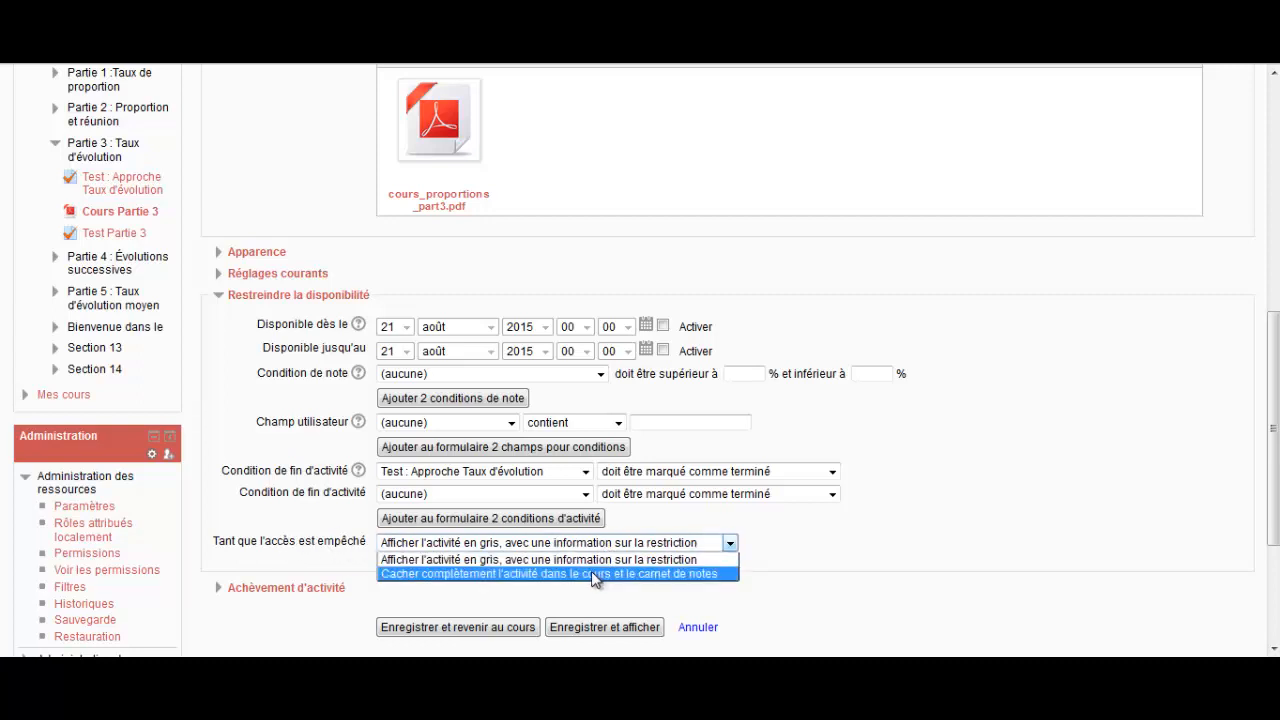
{"action": "left_click", "coordinate": [594, 576]}
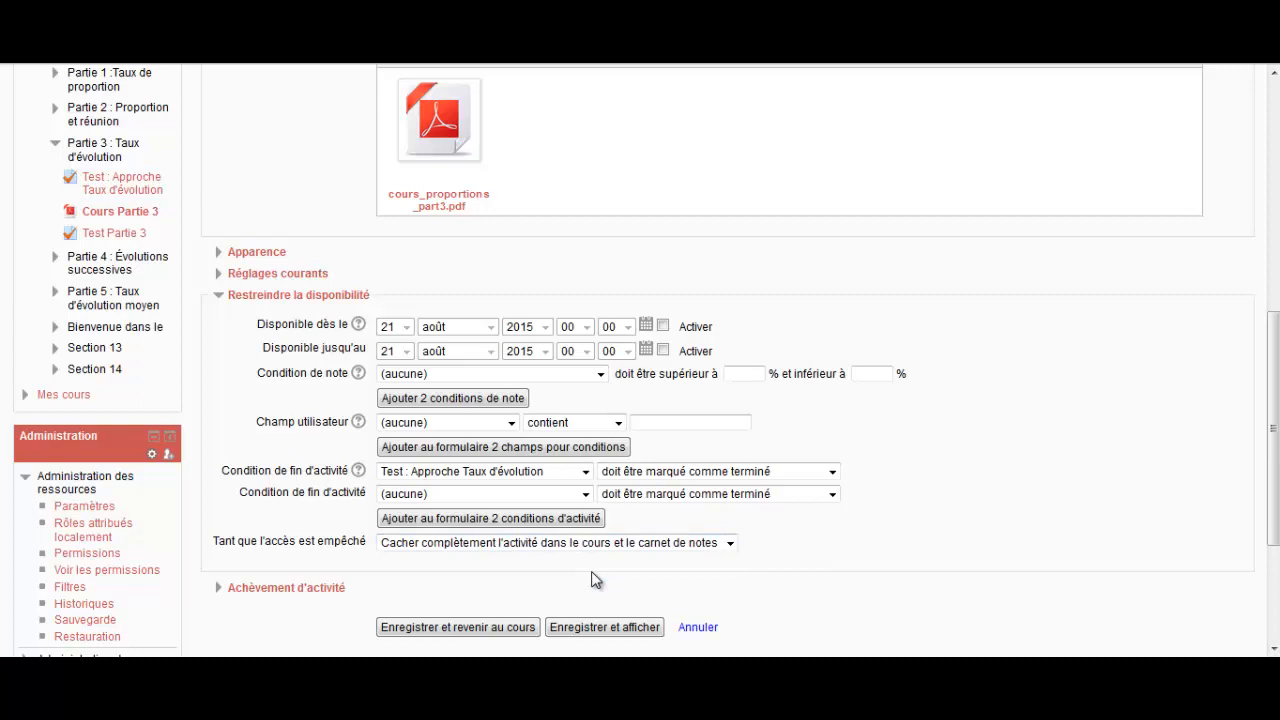
{"action": "left_click", "coordinate": [452, 628]}
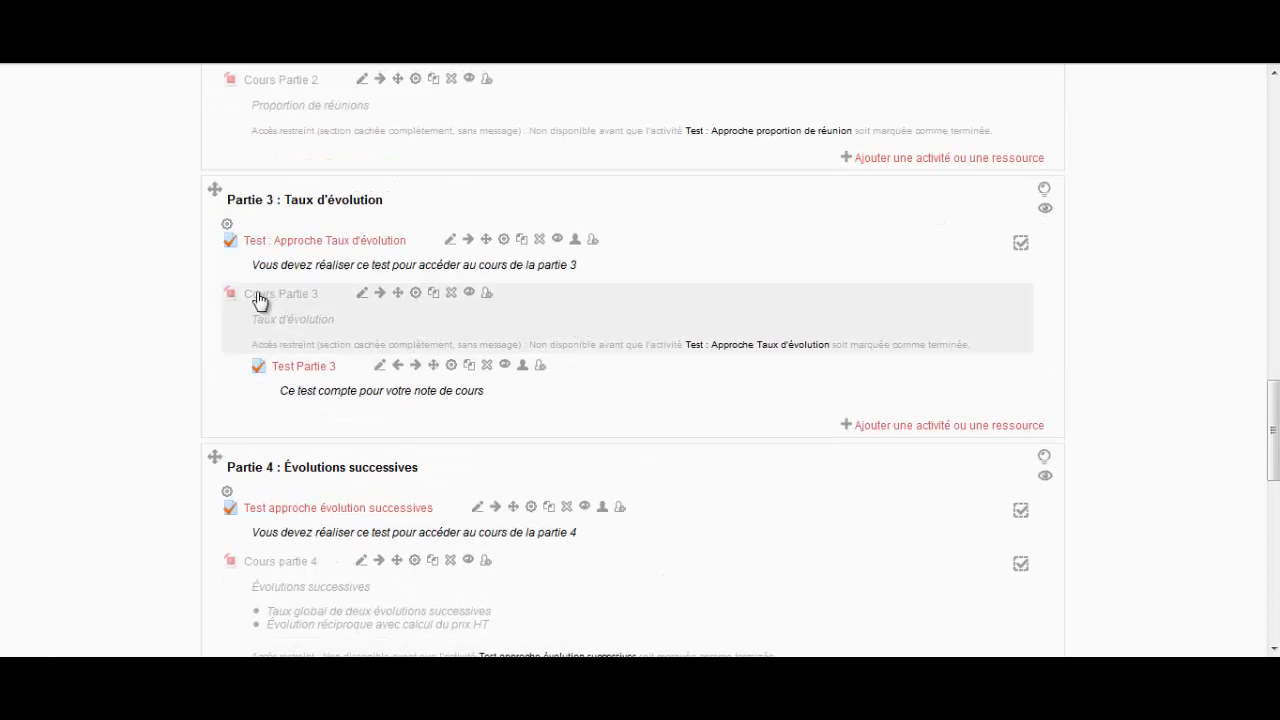
Examine how the activities of Partie 3 and its neighbouring parts appear on the course page outside editing mode, including for a student.
{"action": "left_click_drag", "start_coordinate": [1275, 430], "coordinate": [1275, 130]}
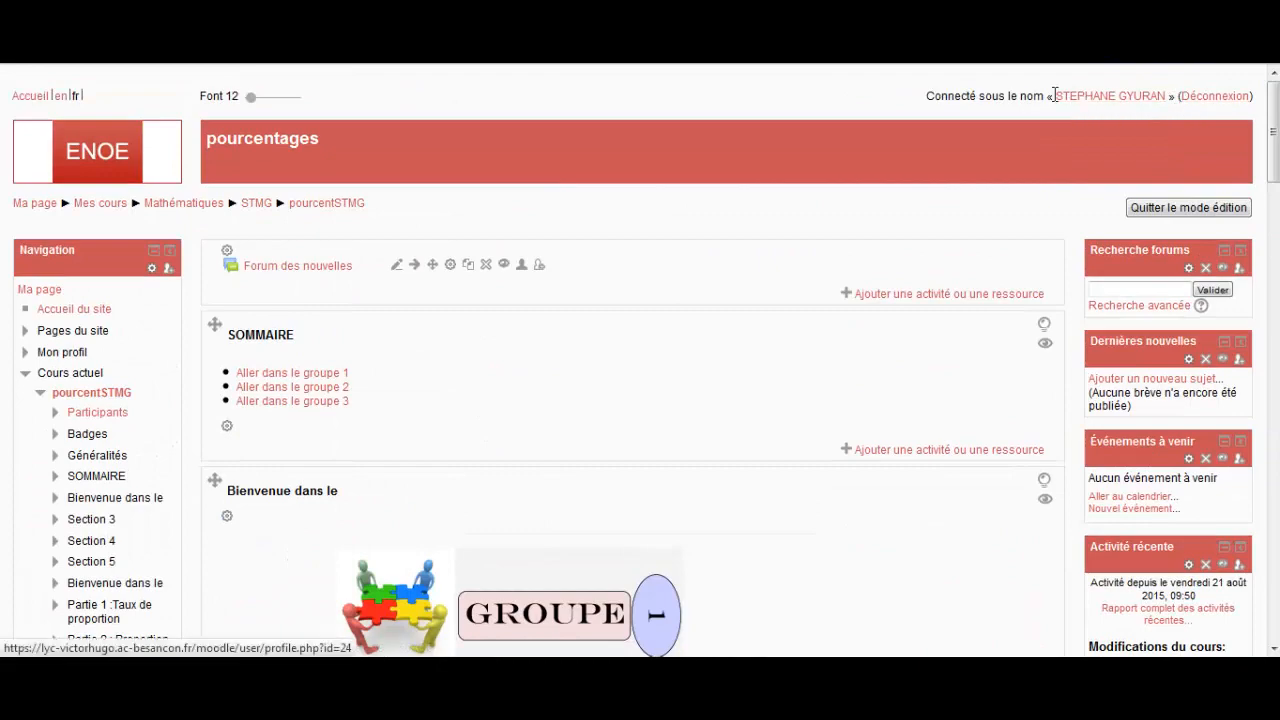
{"action": "scroll", "coordinate": [183, 451], "scroll_direction": "down", "scroll_amount": 6}
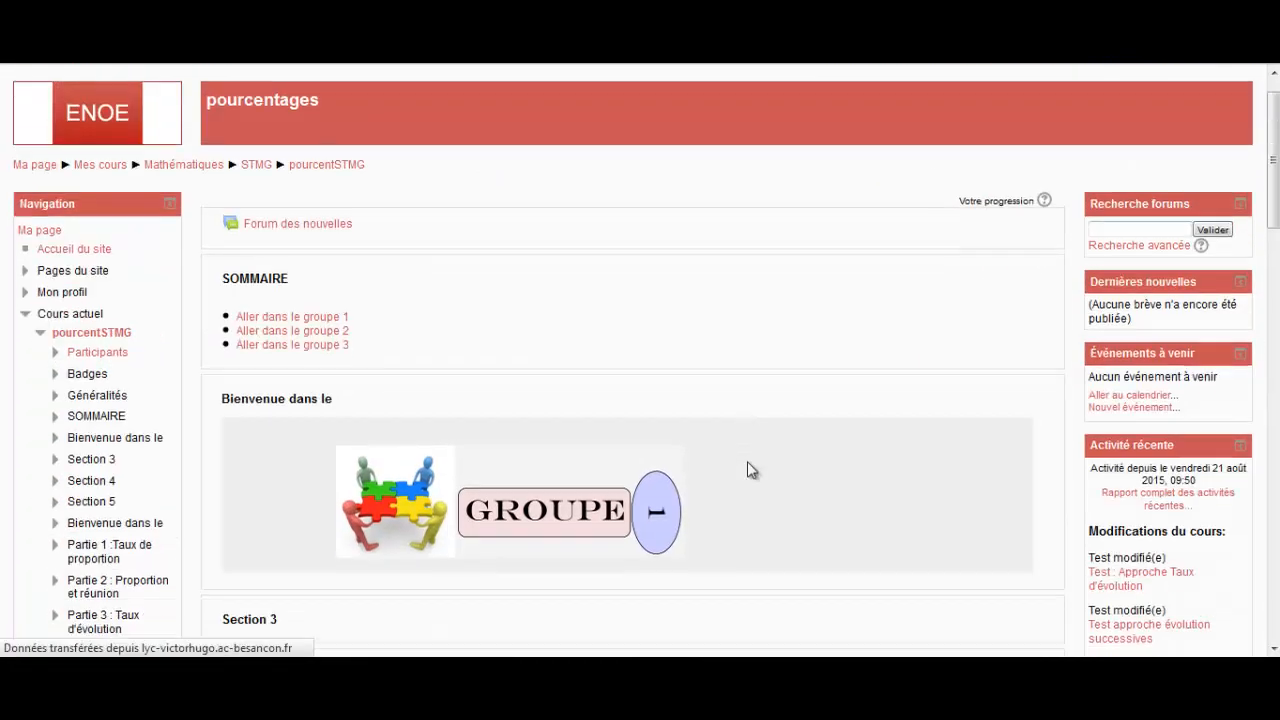
{"action": "scroll", "coordinate": [748, 469], "scroll_direction": "down", "scroll_amount": 4}
{"action": "scroll", "coordinate": [752, 470], "scroll_direction": "down", "scroll_amount": 9}
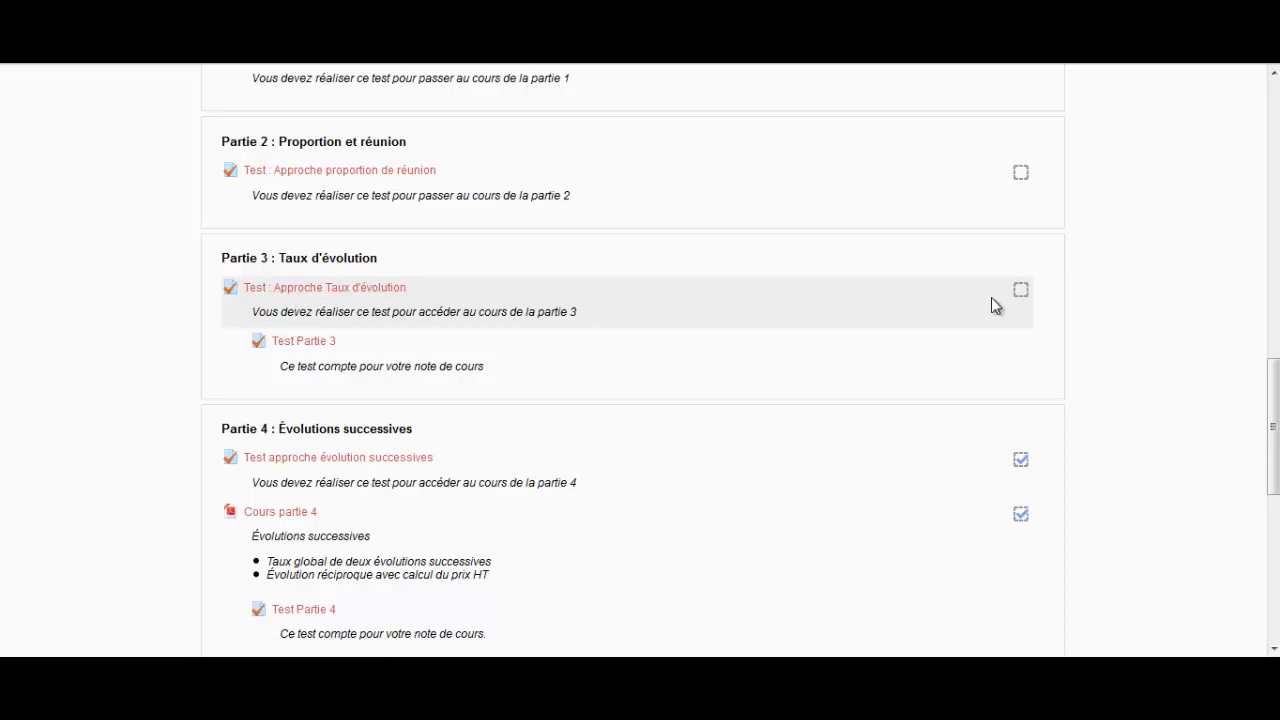
{"action": "scroll", "coordinate": [597, 355], "scroll_direction": "up", "scroll_amount": 8}
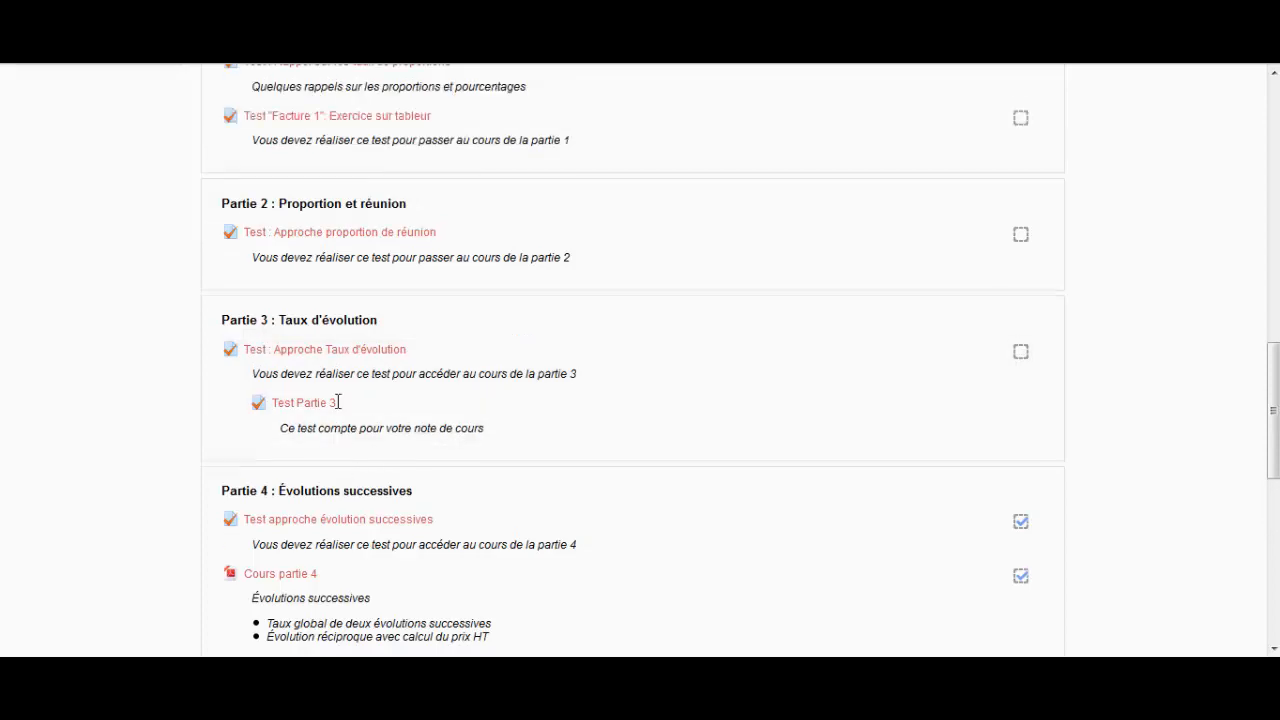
{"action": "scroll", "coordinate": [803, 471], "scroll_direction": "down", "scroll_amount": 2}
{"action": "scroll", "coordinate": [790, 471], "scroll_direction": "down", "scroll_amount": 10}
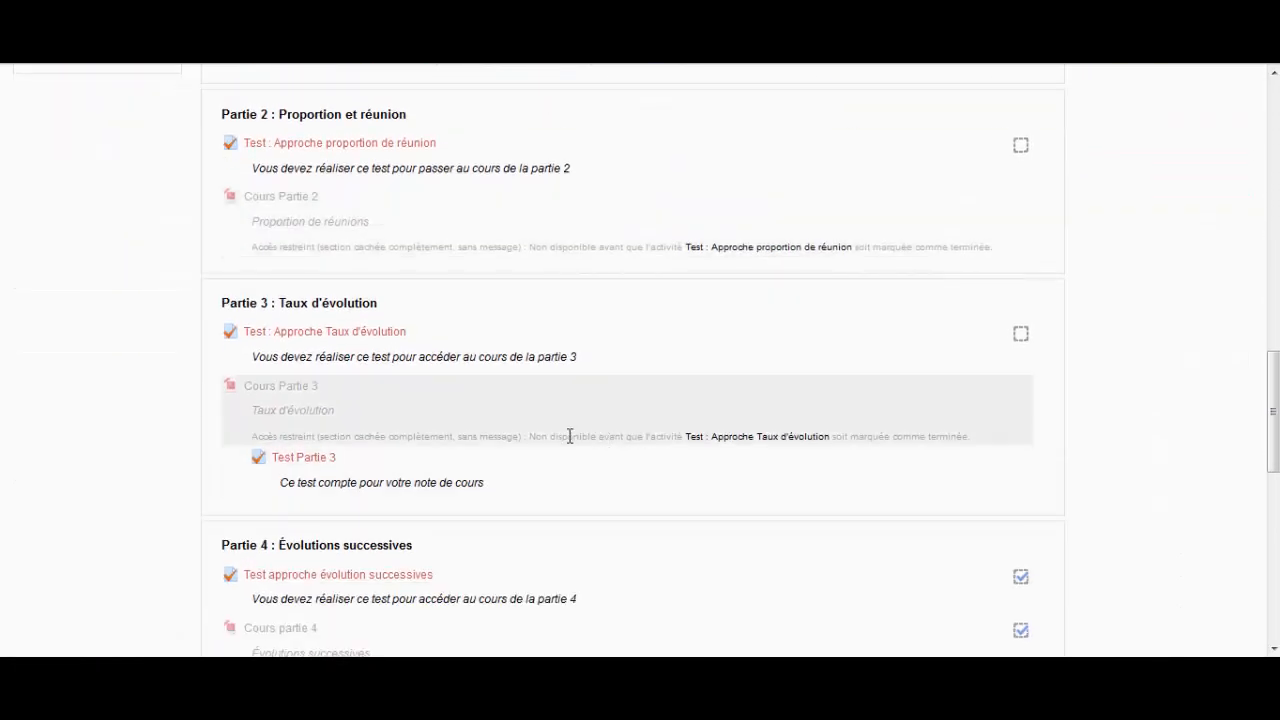
{"action": "scroll", "coordinate": [726, 489], "scroll_direction": "up", "scroll_amount": 12}
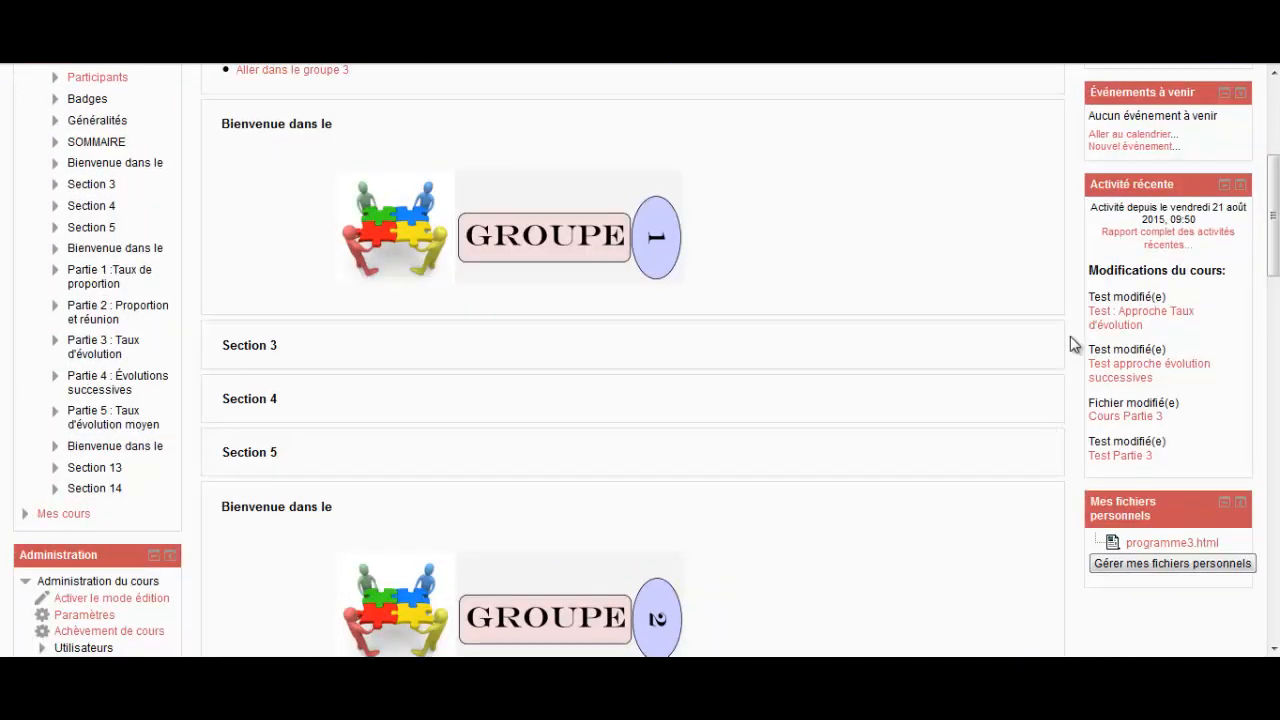
Set completion tracking for "Cours Partie 3" to "Afficher l'activité comme terminée dès que les conditions sont remplies" with "Affichage requis", and save back to the course.
{"action": "scroll", "coordinate": [731, 455], "scroll_direction": "down", "scroll_amount": 12}
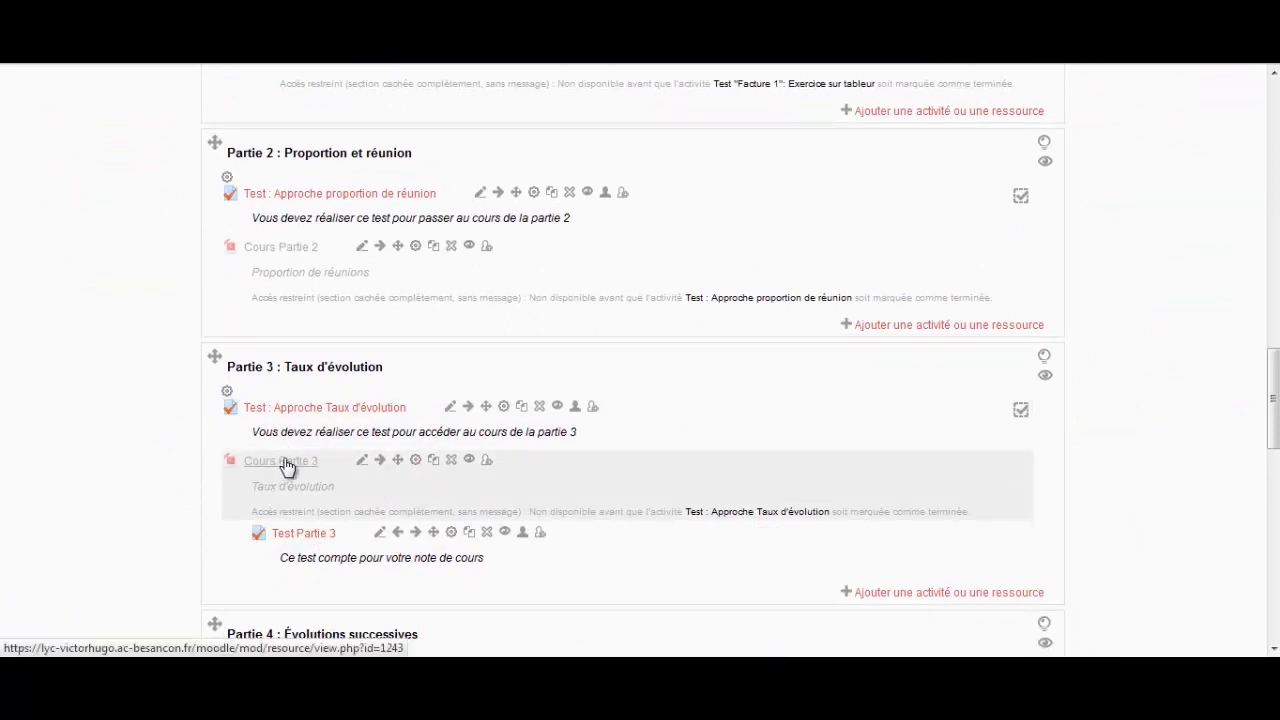
{"action": "left_click", "coordinate": [416, 462]}
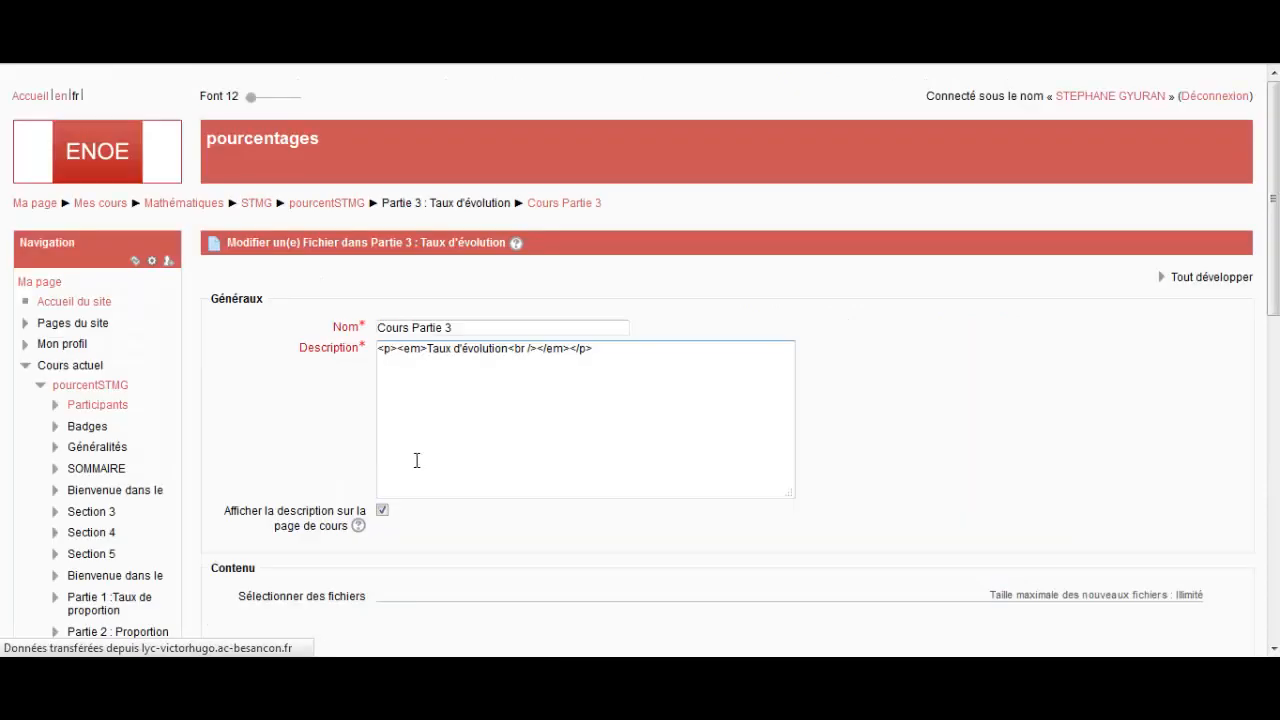
{"action": "scroll", "coordinate": [477, 487], "scroll_direction": "down", "scroll_amount": 5}
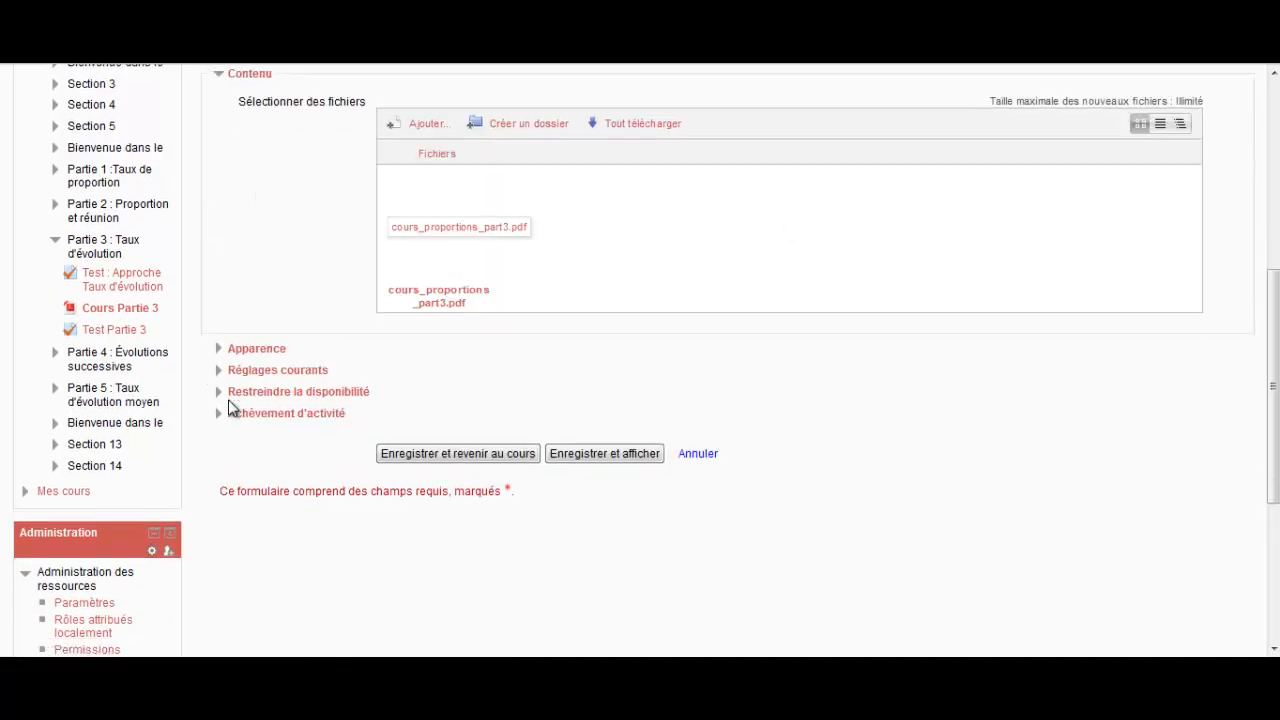
{"action": "left_click", "coordinate": [228, 415]}
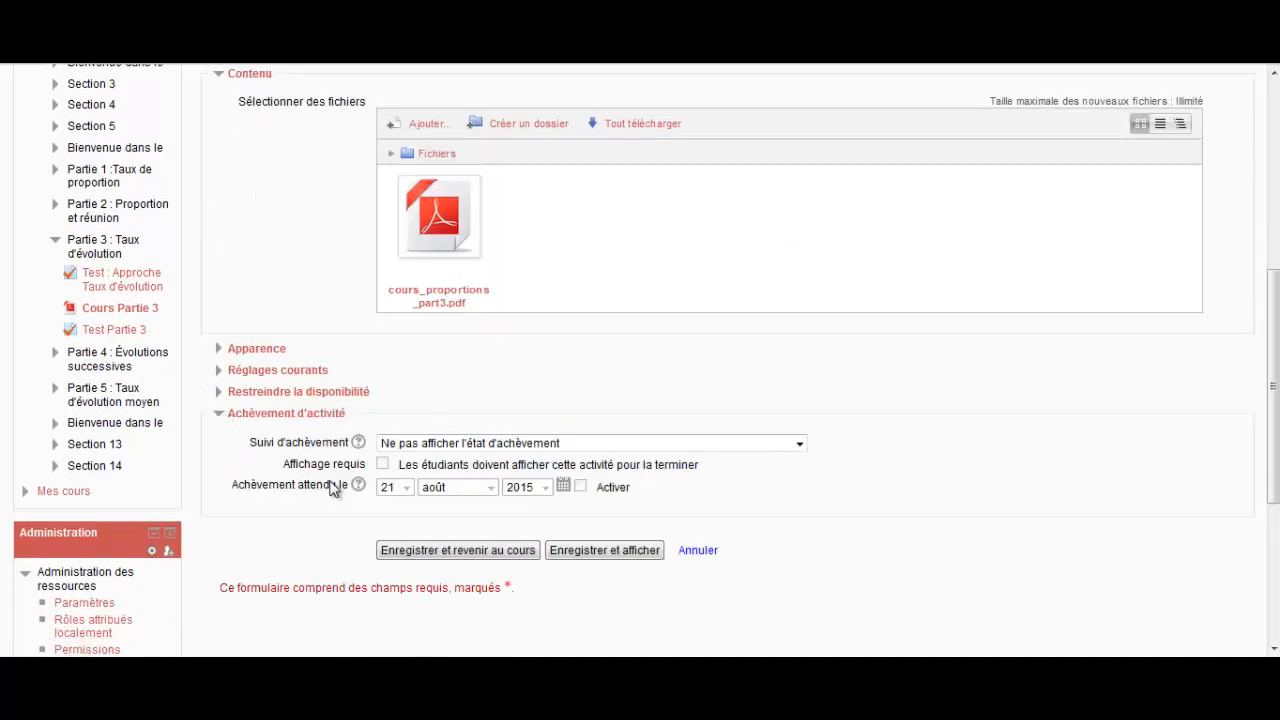
{"action": "left_click", "coordinate": [527, 445]}
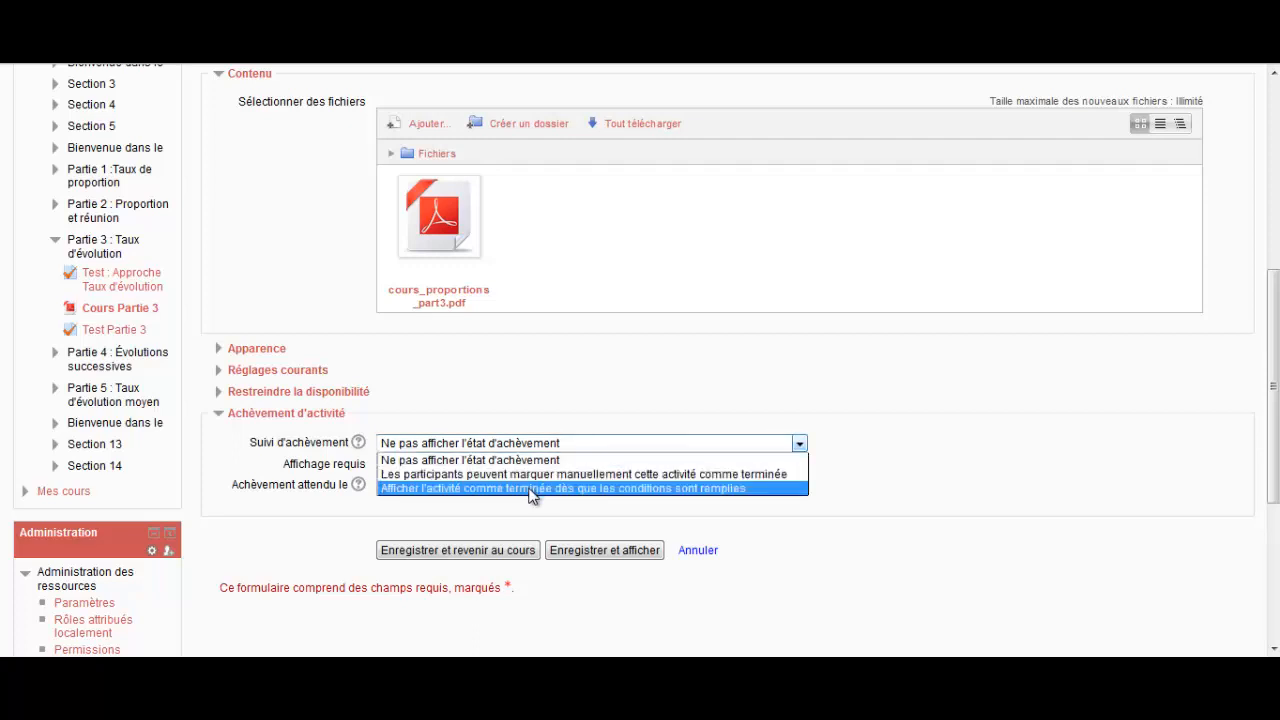
{"action": "left_click", "coordinate": [530, 489]}
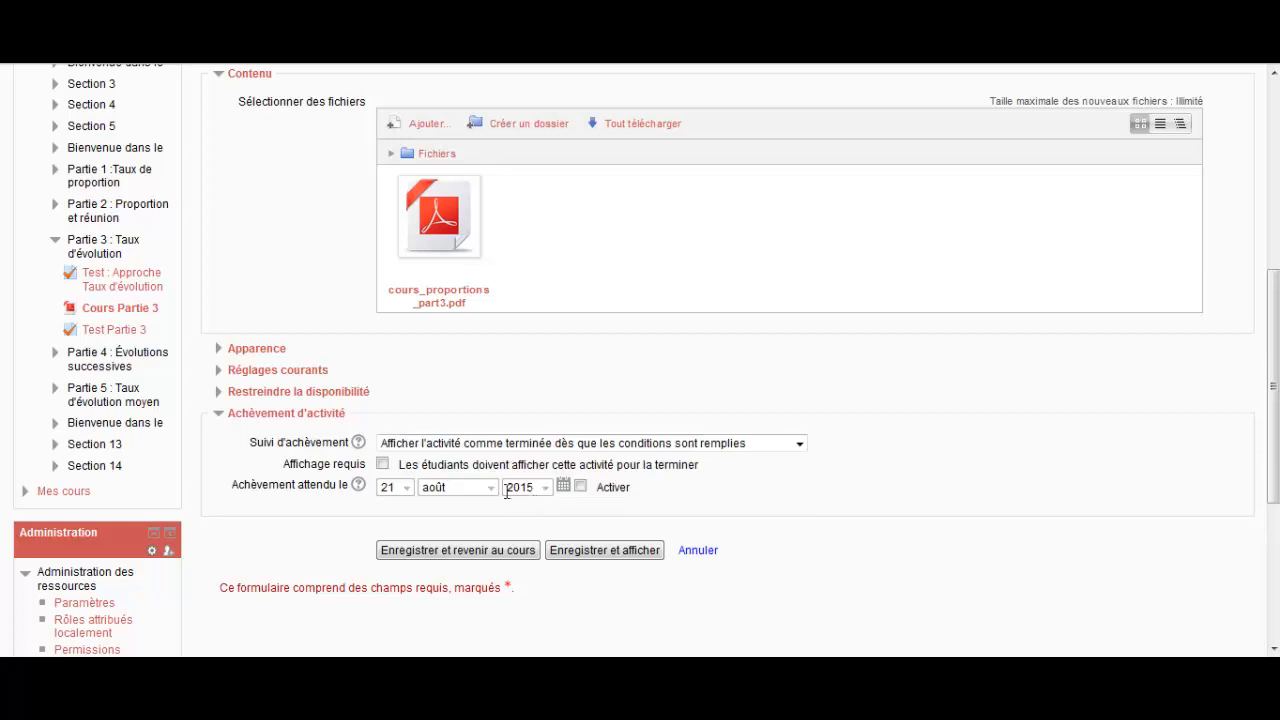
{"action": "left_click", "coordinate": [383, 466]}
{"action": "left_click", "coordinate": [447, 551]}
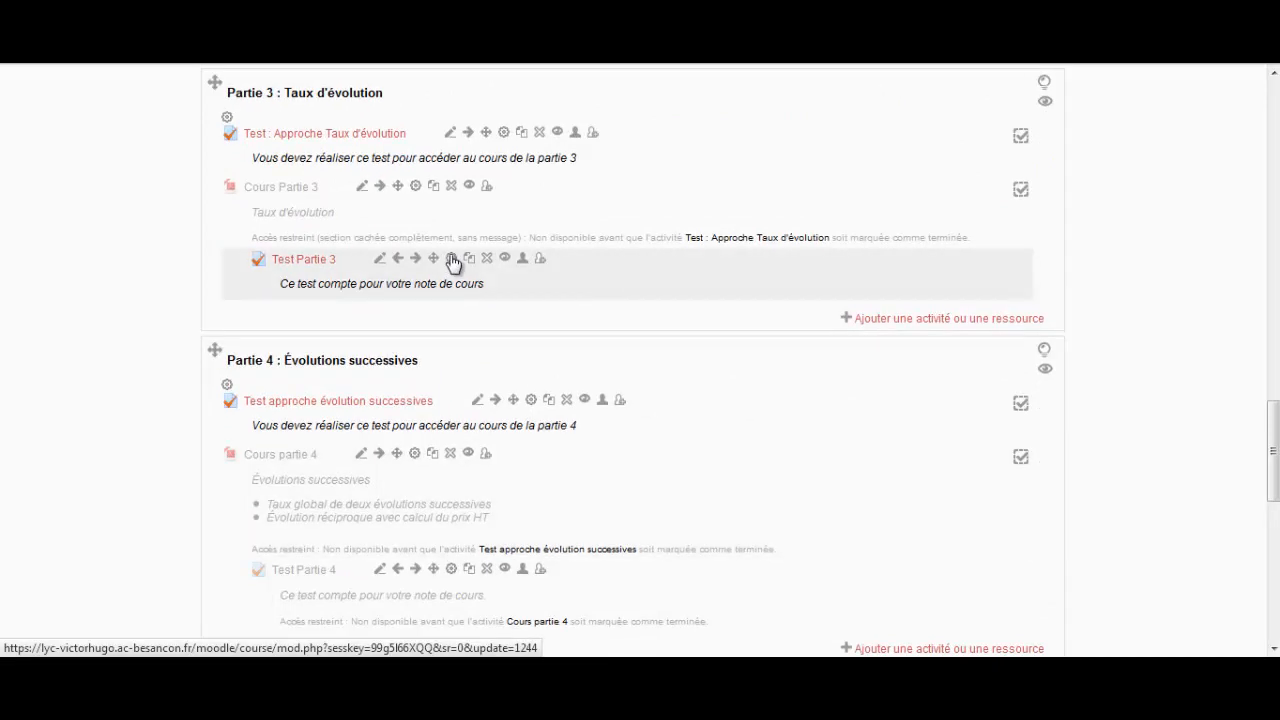
Restrict access to "Test Partie 3" with the activity condition "Cours Partie 3" "doit être marqué comme terminé", and save back to the course.
{"action": "left_click", "coordinate": [452, 260]}
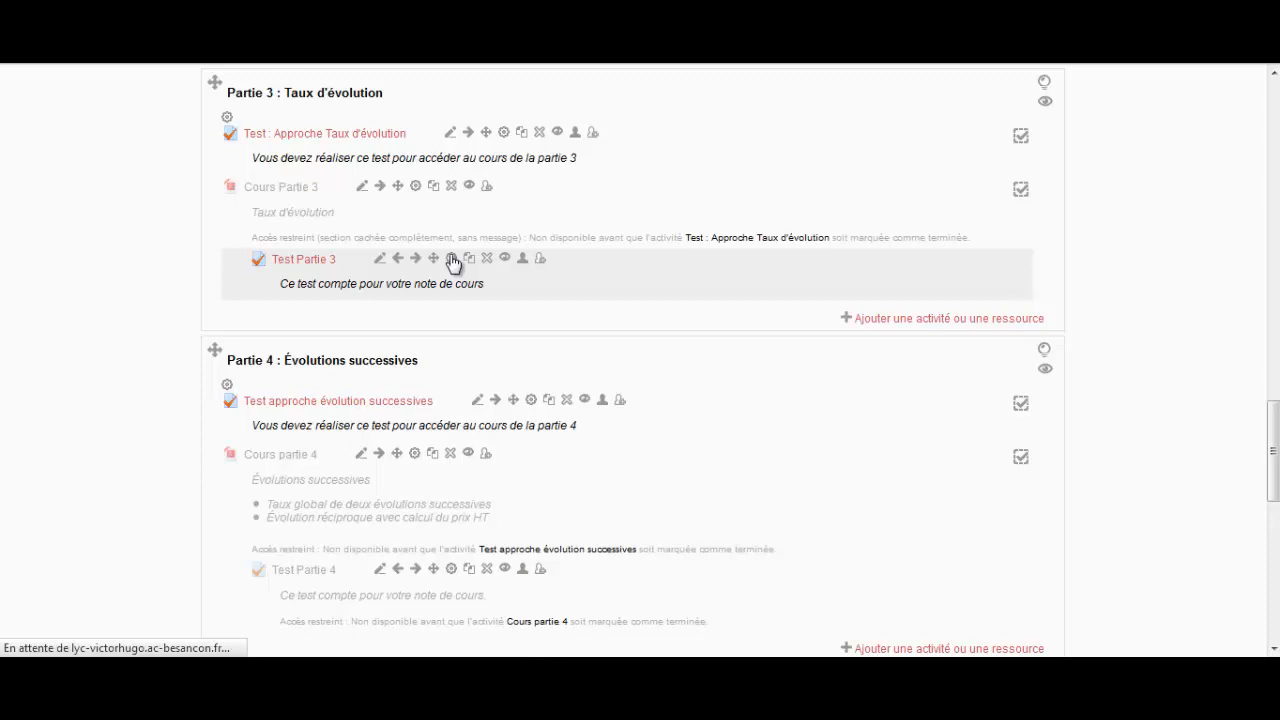
{"action": "scroll", "coordinate": [498, 333], "scroll_direction": "down", "scroll_amount": 3}
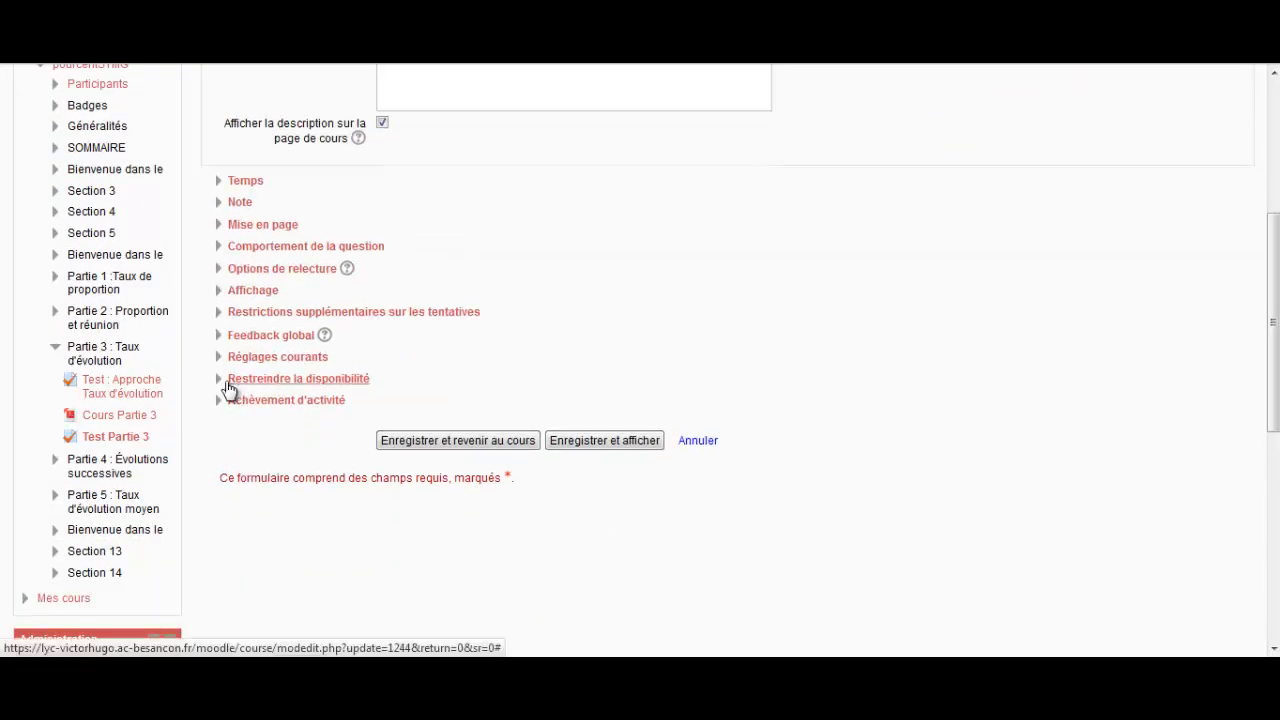
{"action": "left_click", "coordinate": [229, 385]}
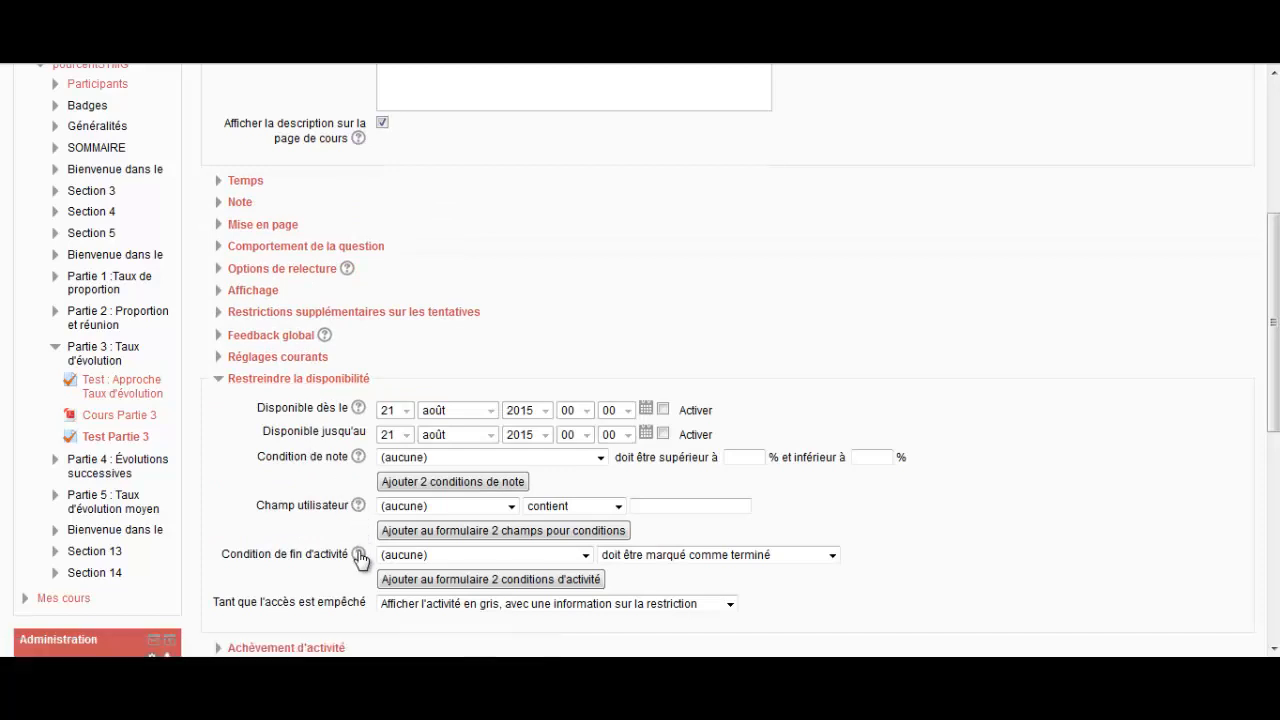
{"action": "left_click", "coordinate": [586, 556]}
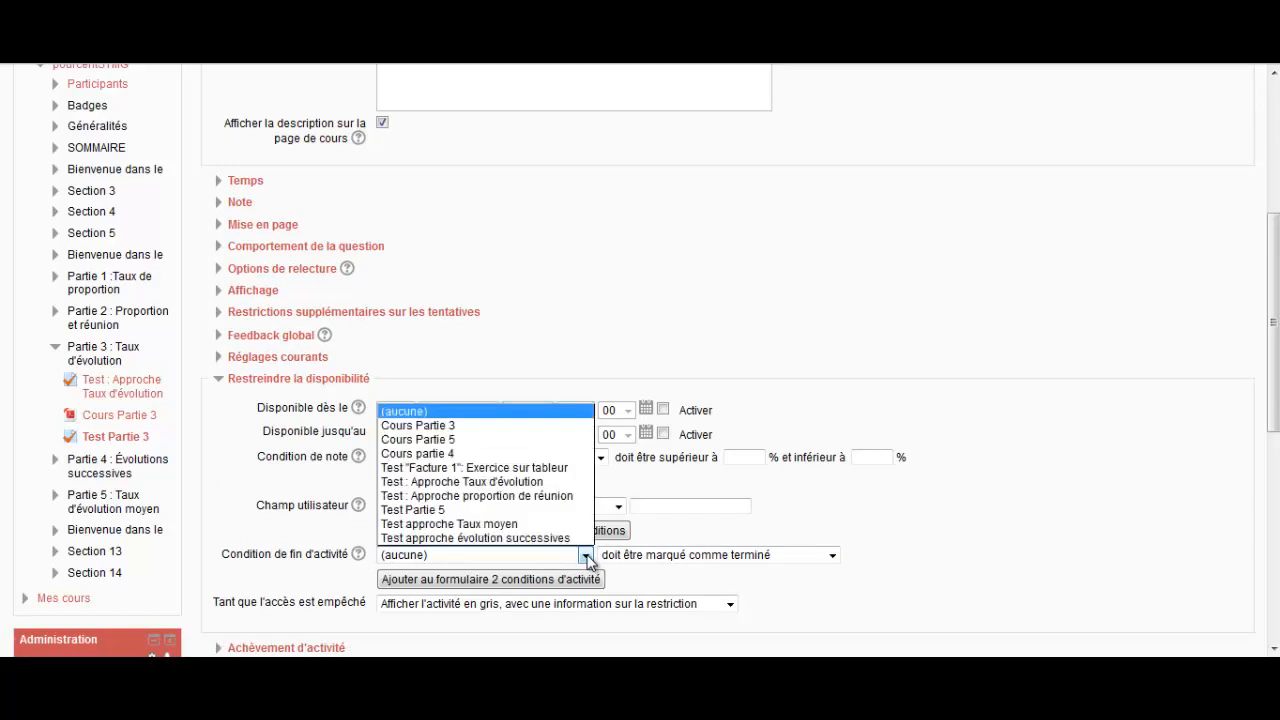
{"action": "left_click", "coordinate": [455, 428]}
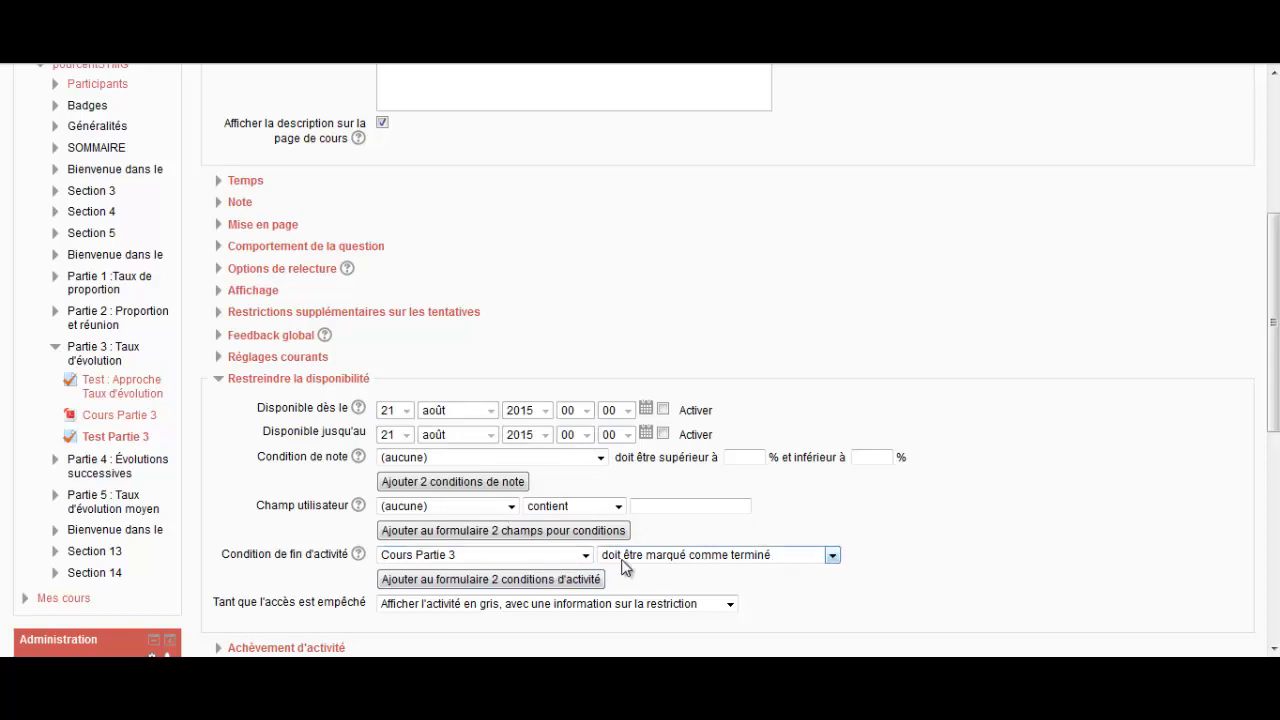
{"action": "scroll", "coordinate": [421, 552], "scroll_direction": "down", "scroll_amount": 2}
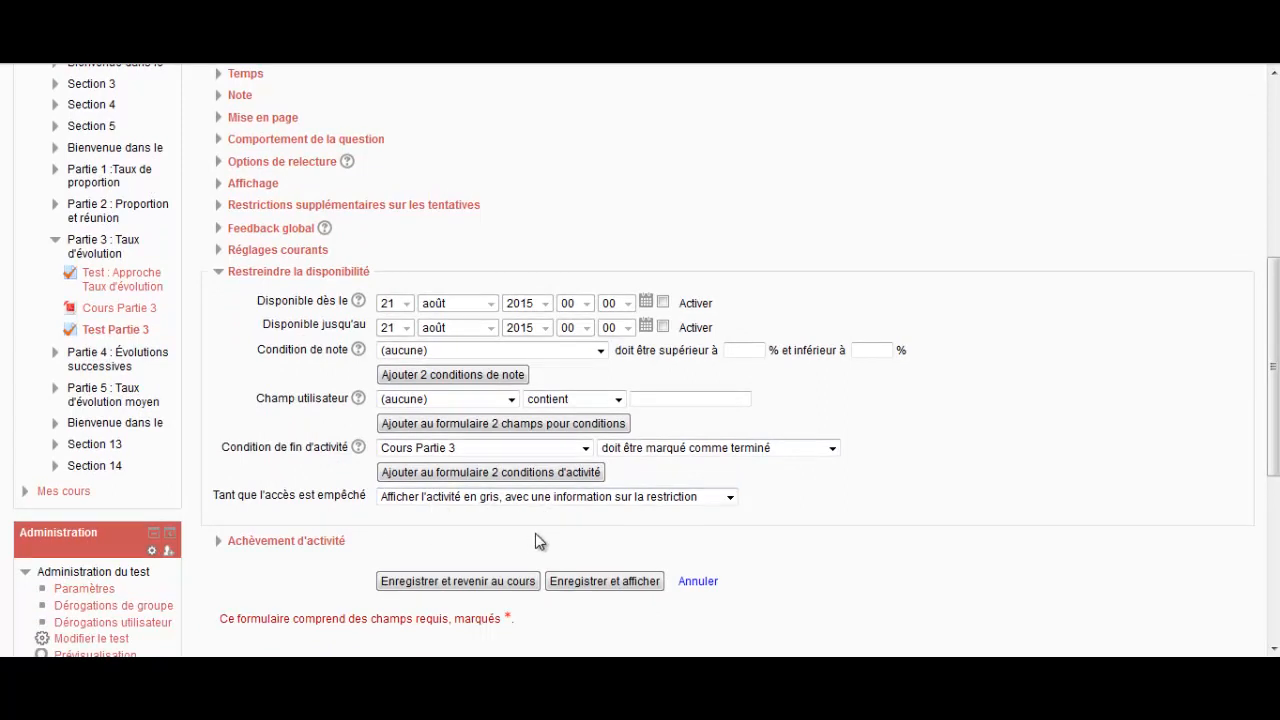
{"action": "left_click", "coordinate": [468, 580]}
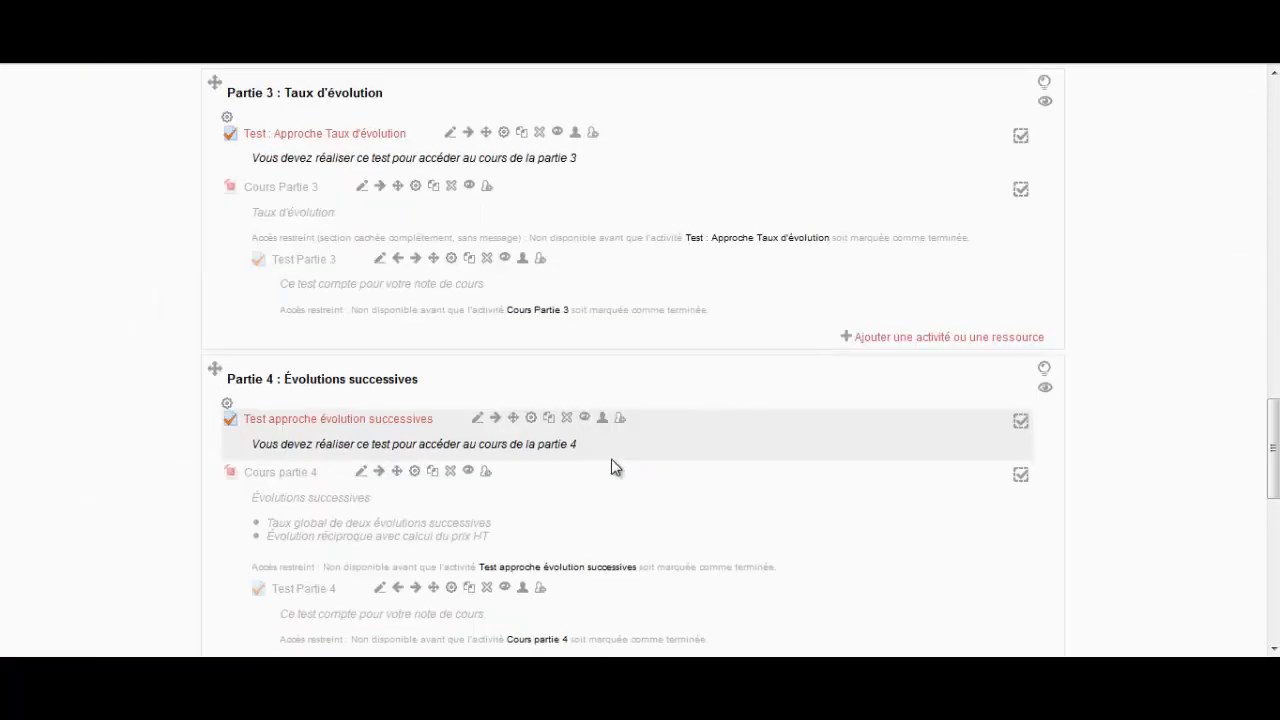
Examine how the Partie 3 activities and their restrictions appear on the course page in the student role, and return to the normal role.
{"action": "scroll", "coordinate": [323, 329], "scroll_direction": "up", "scroll_amount": 2}
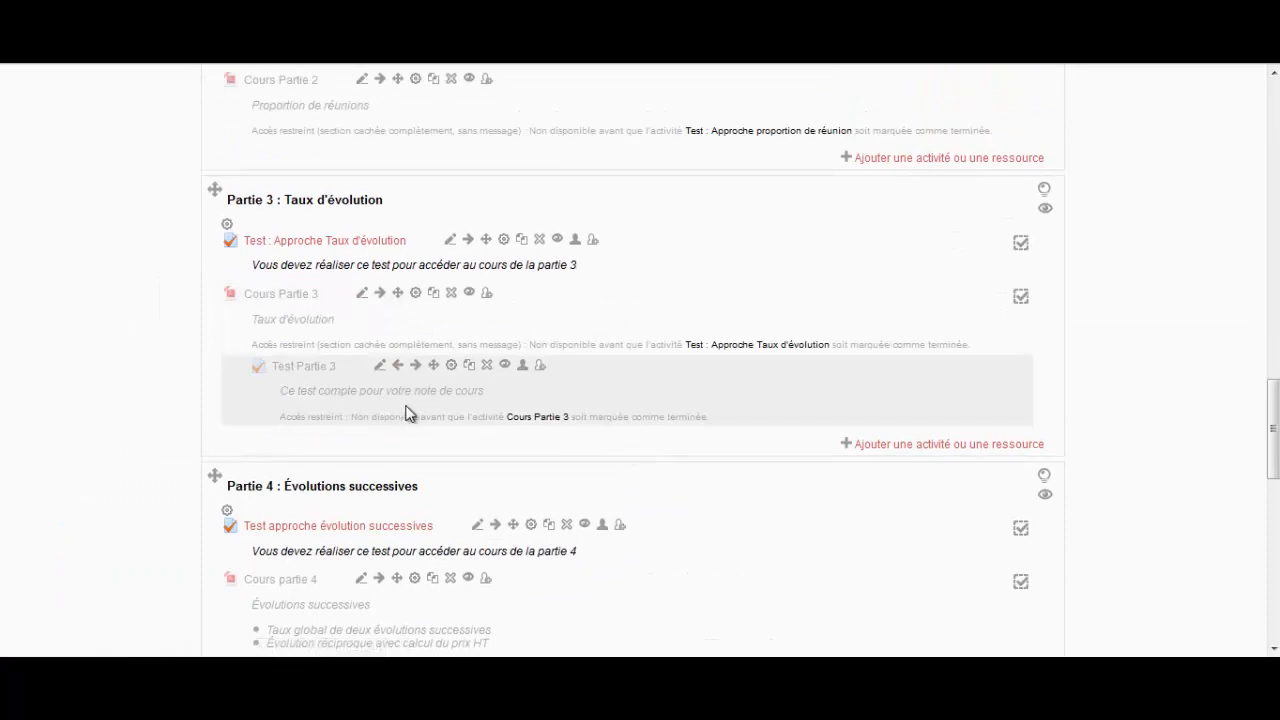
{"action": "scroll", "coordinate": [417, 423], "scroll_direction": "up", "scroll_amount": 4}
{"action": "scroll", "coordinate": [417, 423], "scroll_direction": "up", "scroll_amount": 10}
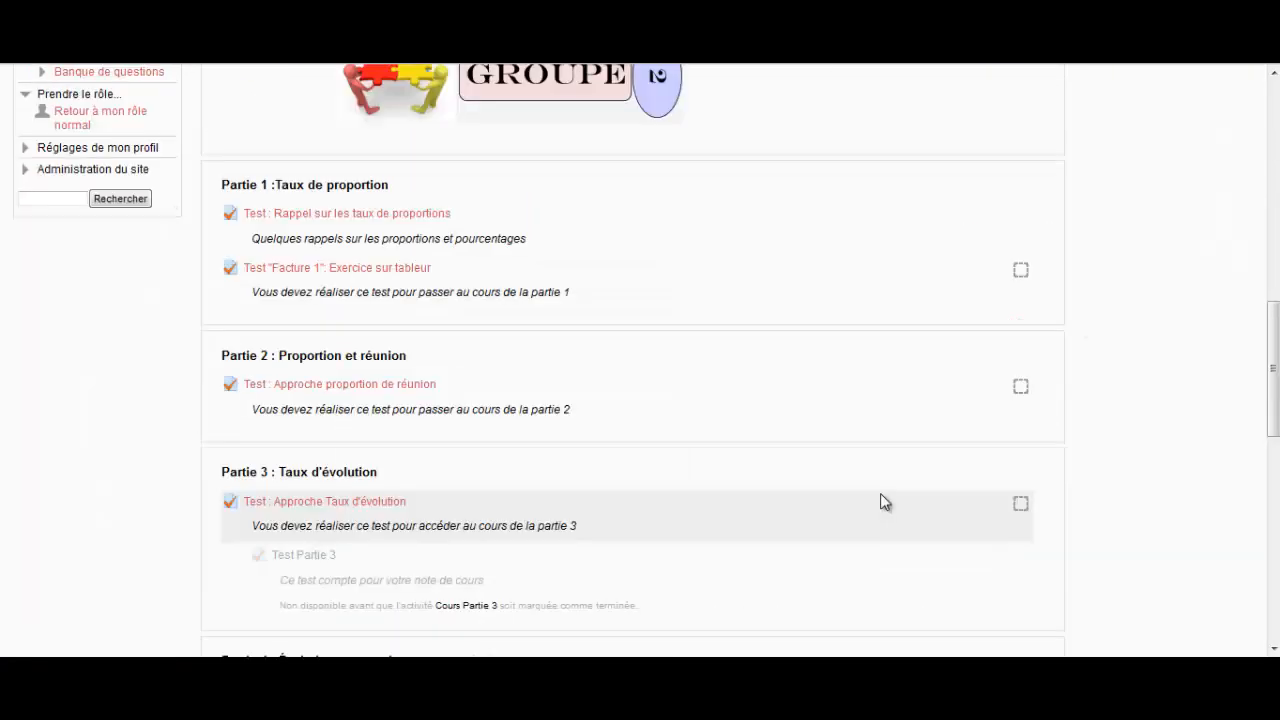
{"action": "scroll", "coordinate": [884, 502], "scroll_direction": "down", "scroll_amount": 2}
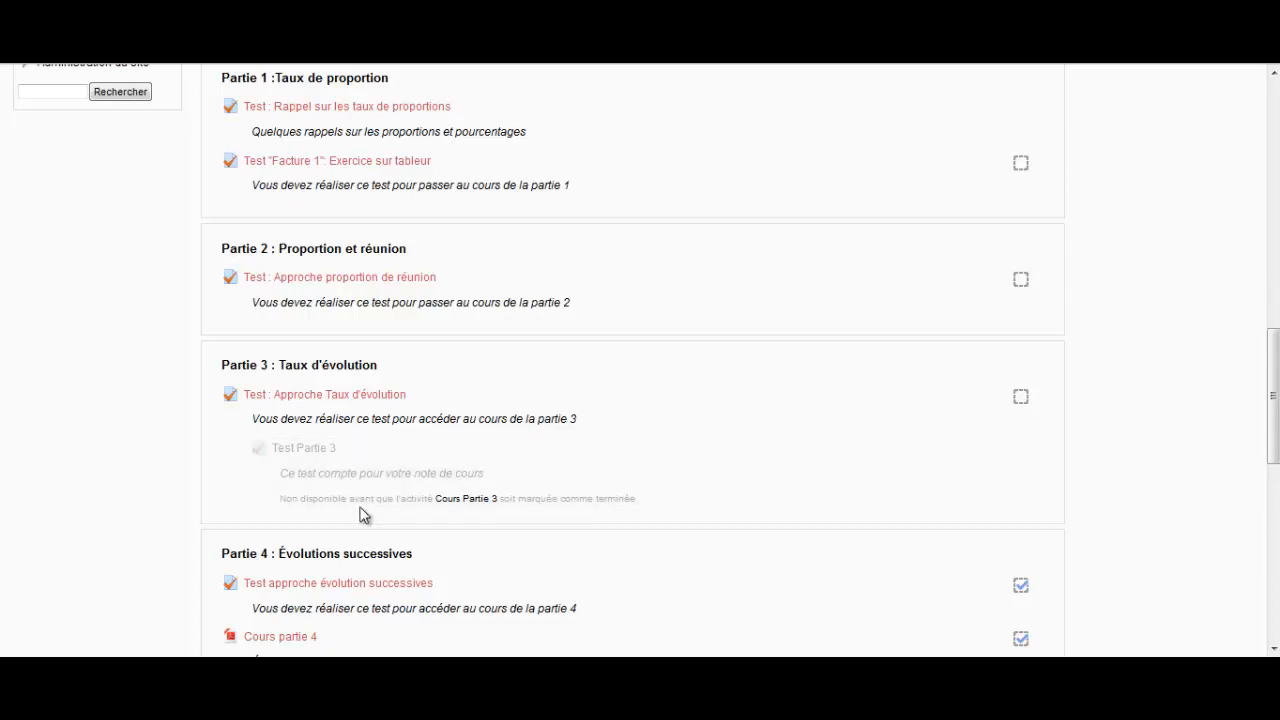
{"action": "scroll", "coordinate": [389, 500], "scroll_direction": "up", "scroll_amount": 5}
{"action": "scroll", "coordinate": [189, 480], "scroll_direction": "up", "scroll_amount": 5}
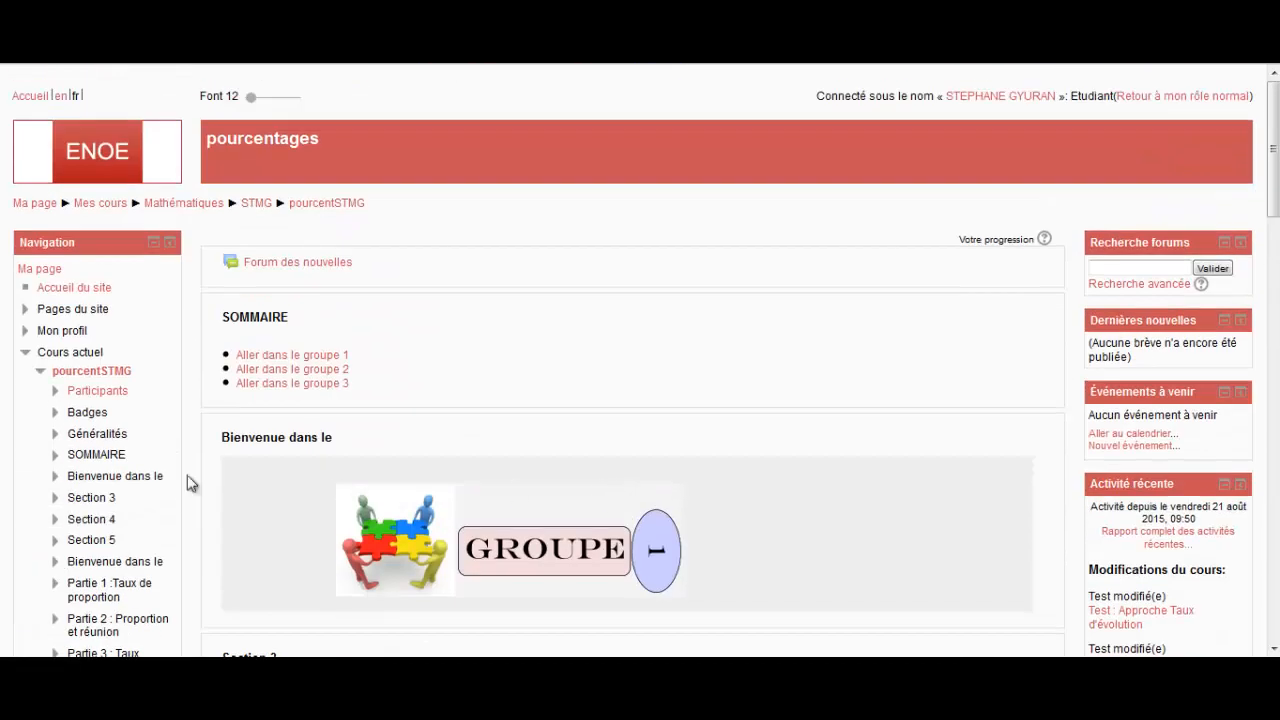
{"action": "scroll", "coordinate": [189, 480], "scroll_direction": "down", "scroll_amount": 7}
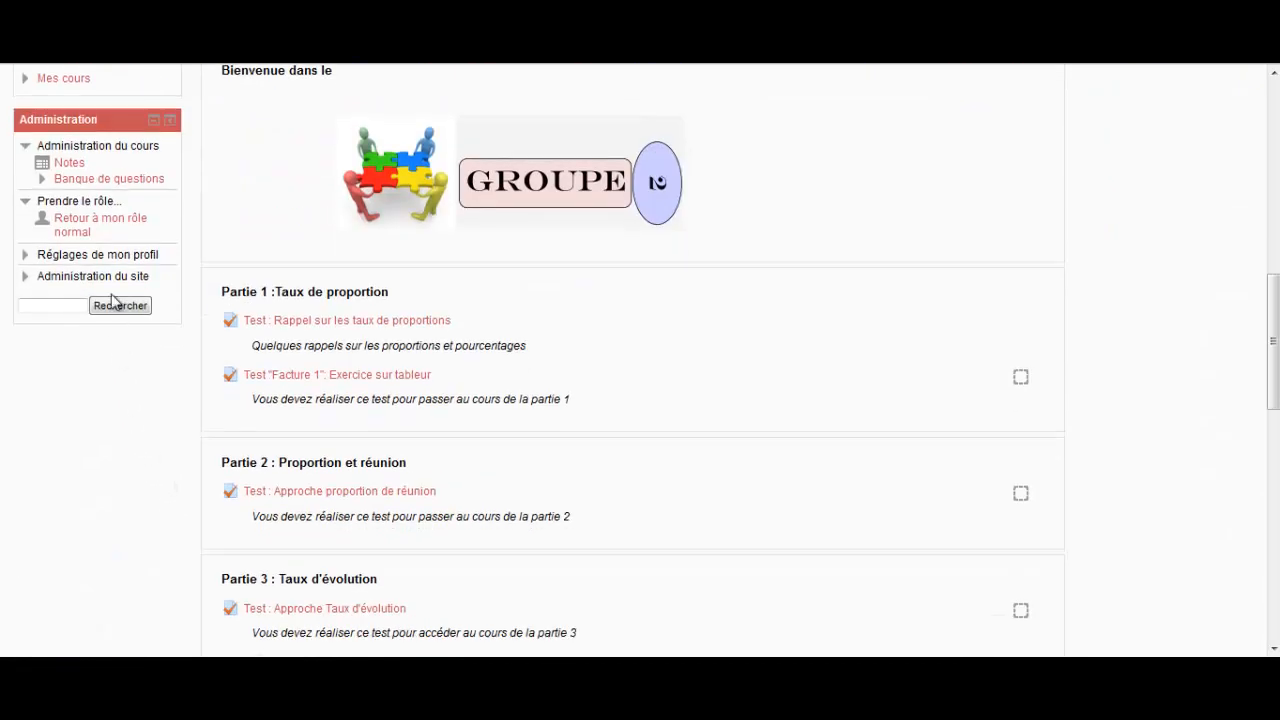
{"action": "left_click", "coordinate": [104, 220]}
Set completion tracking for "Test Partie 3" to "Afficher l'activité comme terminée dès que les conditions sont remplies" with "Note requise", and save back to the course.
{"action": "scroll", "coordinate": [731, 494], "scroll_direction": "down", "scroll_amount": 4}
{"action": "scroll", "coordinate": [731, 494], "scroll_direction": "down", "scroll_amount": 2}
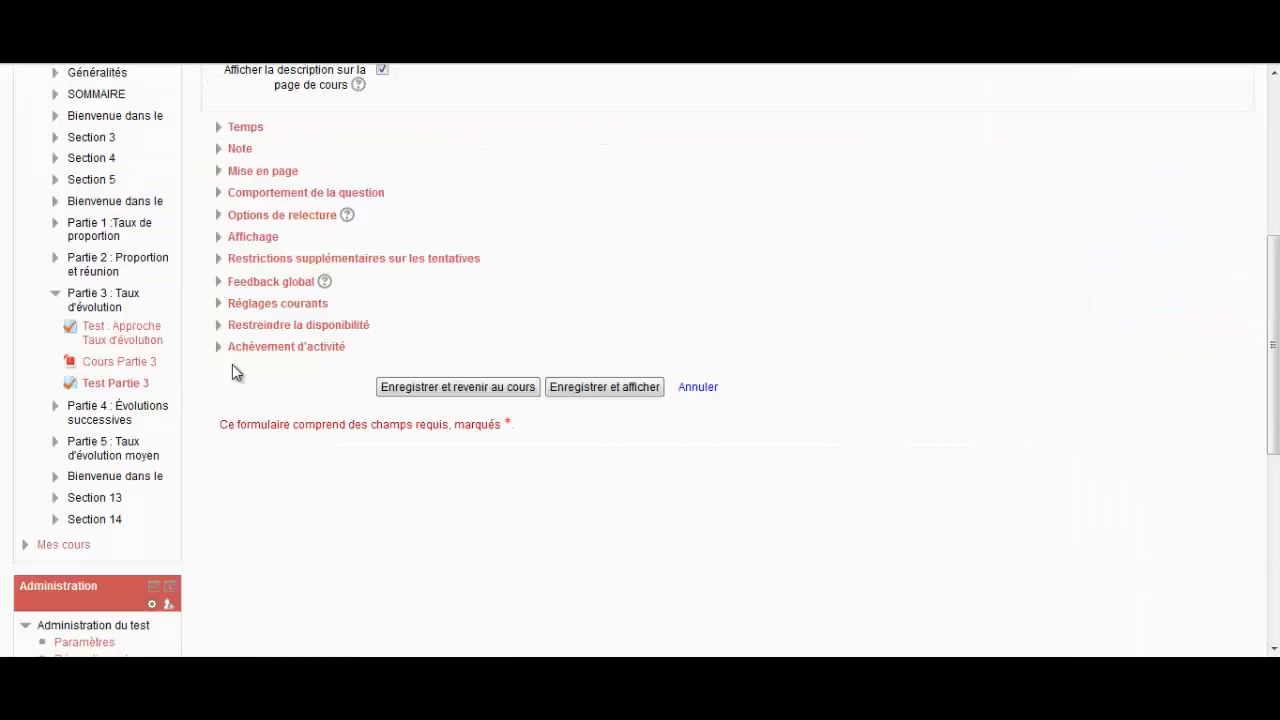
{"action": "left_click", "coordinate": [222, 348]}
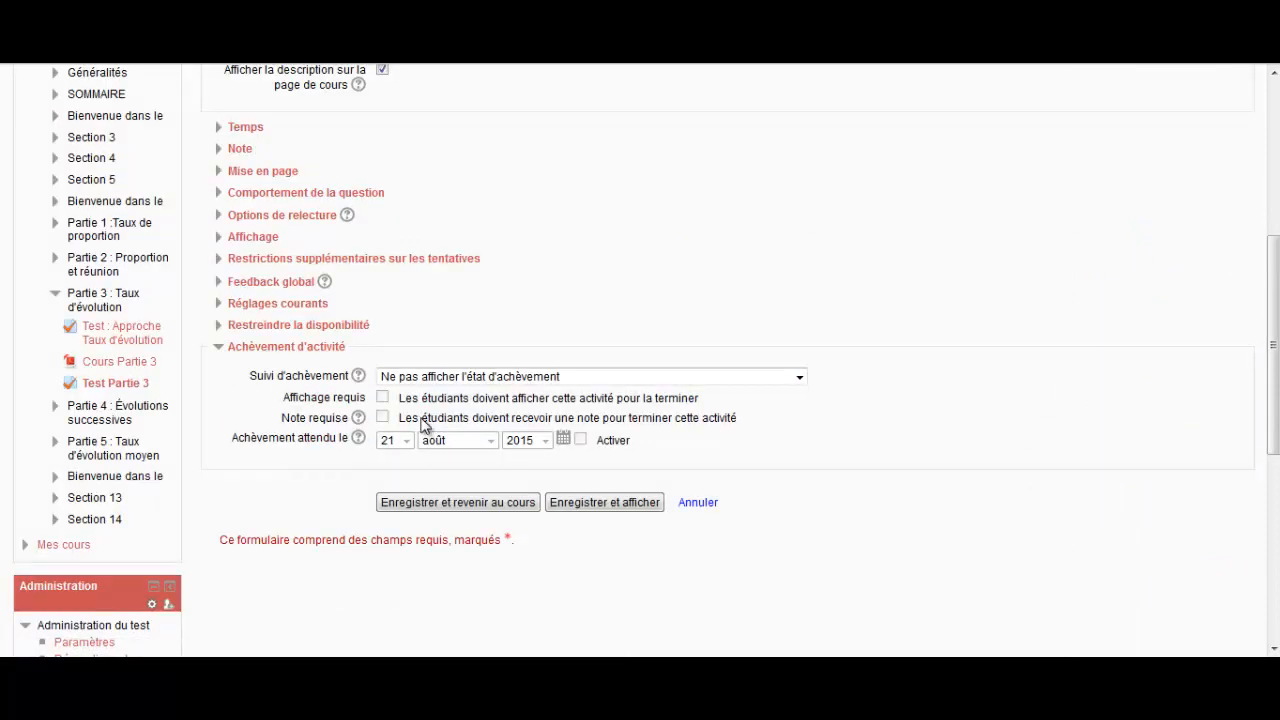
{"action": "left_click", "coordinate": [681, 379]}
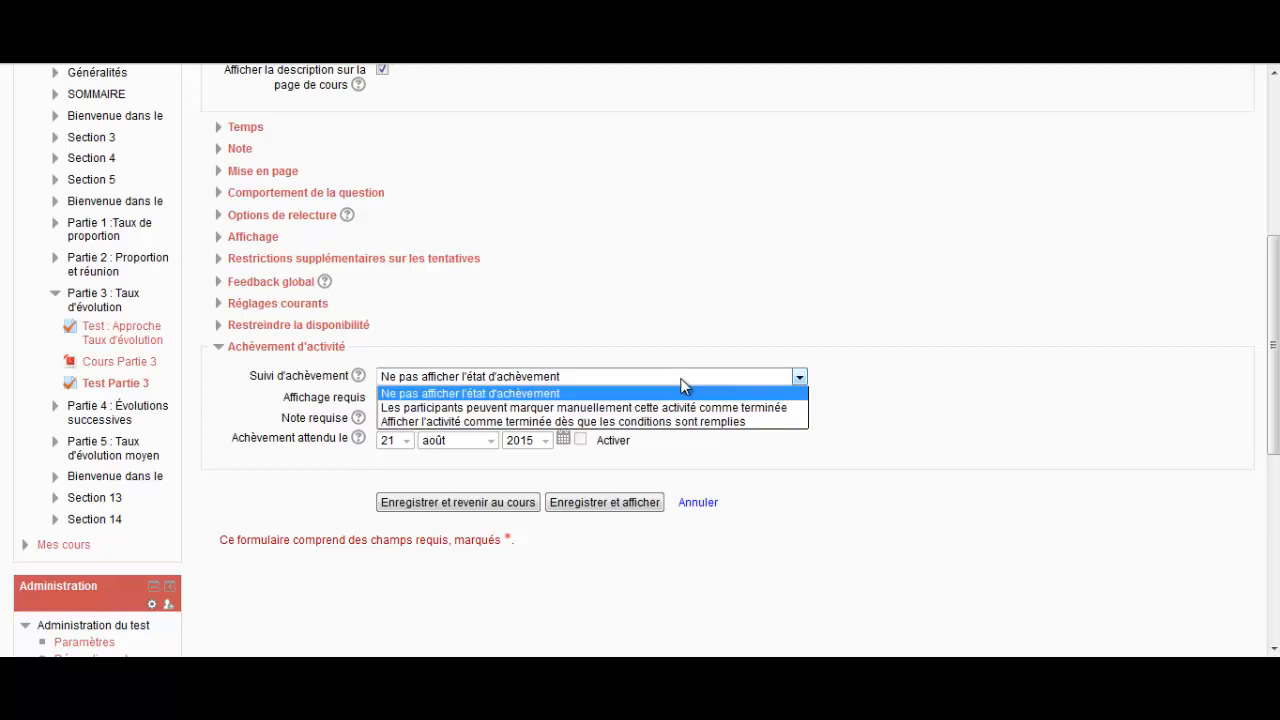
{"action": "left_click", "coordinate": [652, 424]}
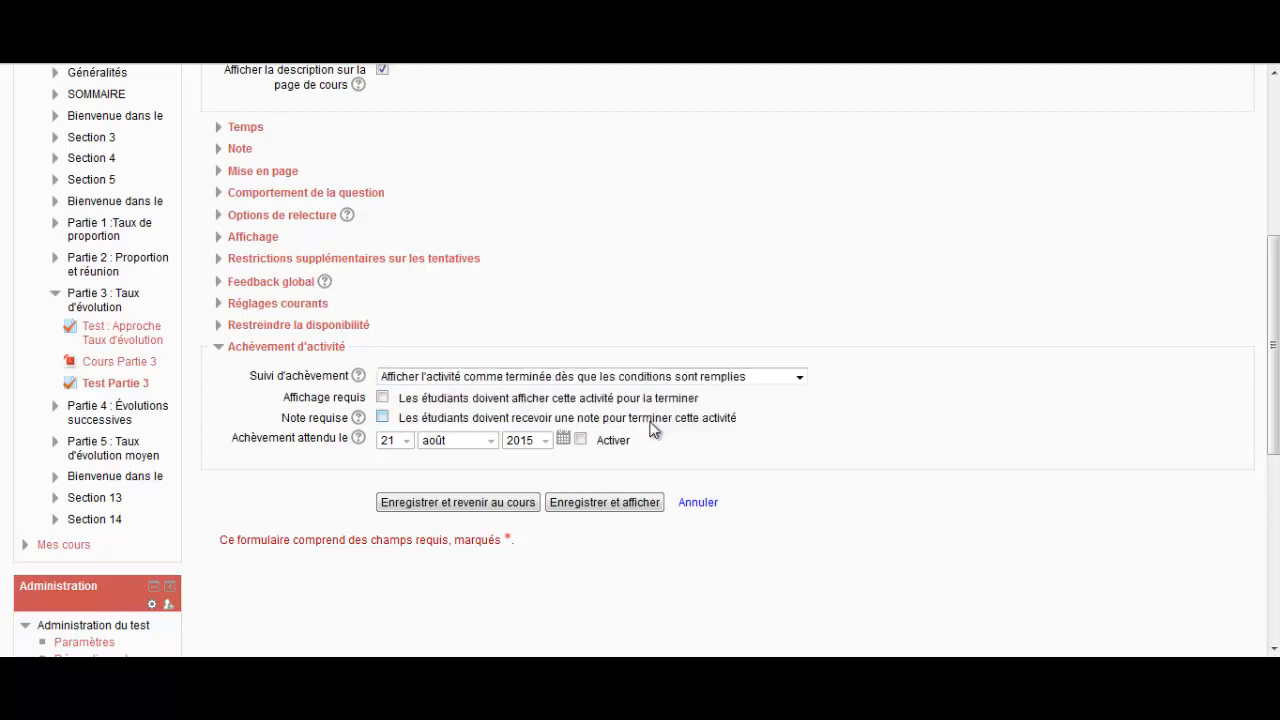
{"action": "left_click", "coordinate": [383, 418]}
{"action": "left_click", "coordinate": [383, 418]}
{"action": "left_click", "coordinate": [446, 504]}
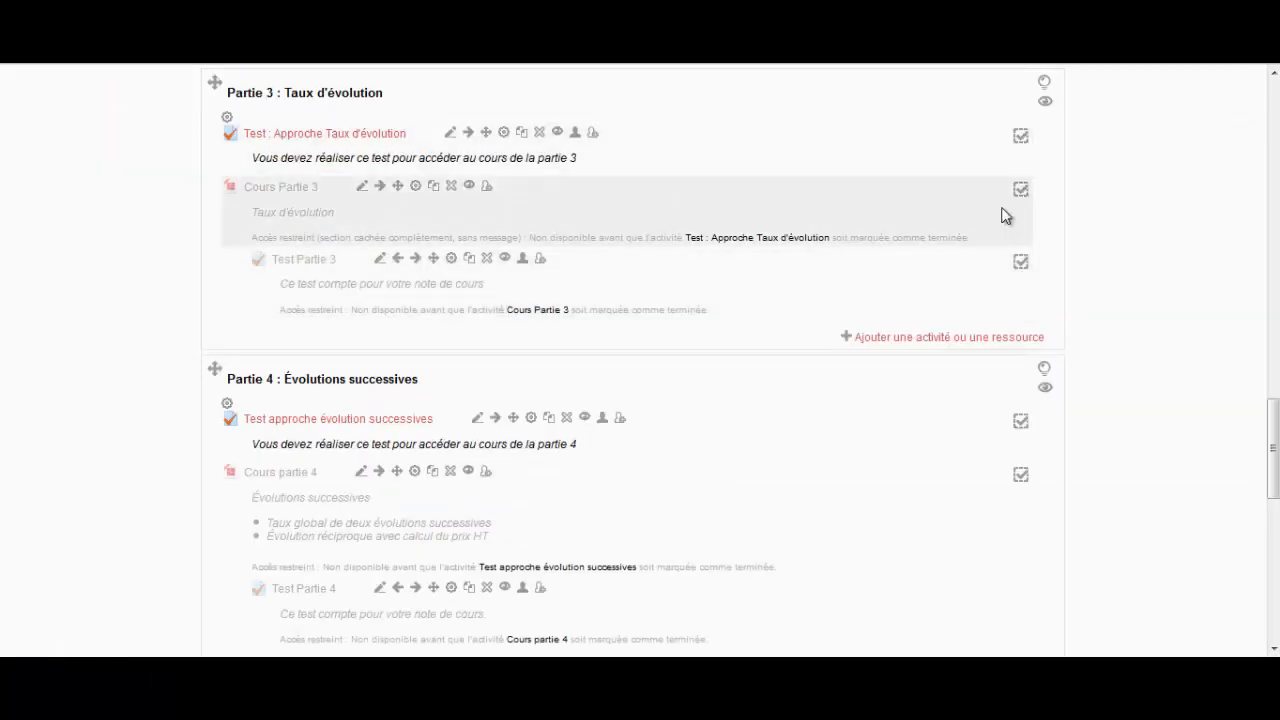